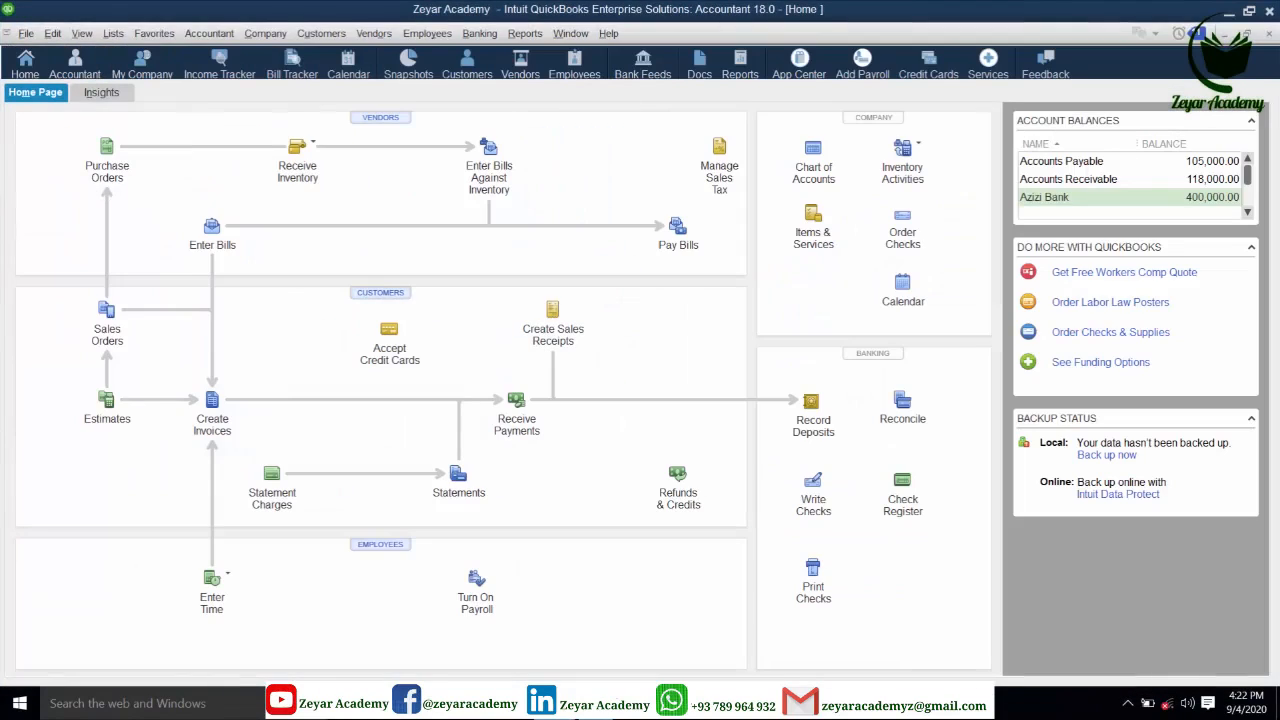
# - Set the company Multiple Currencies preference to 'Yes, I use more than one currency' and accept the warning
pyautogui.click(52, 34)
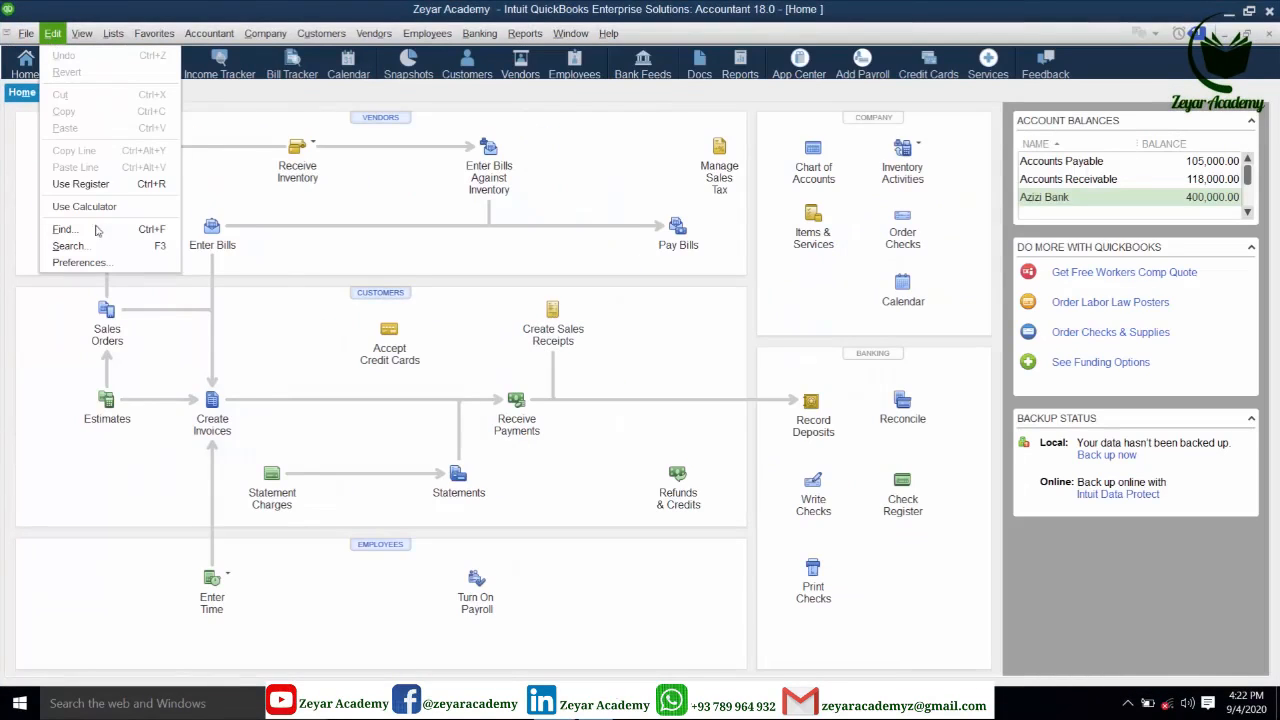
pyautogui.click(82, 263)
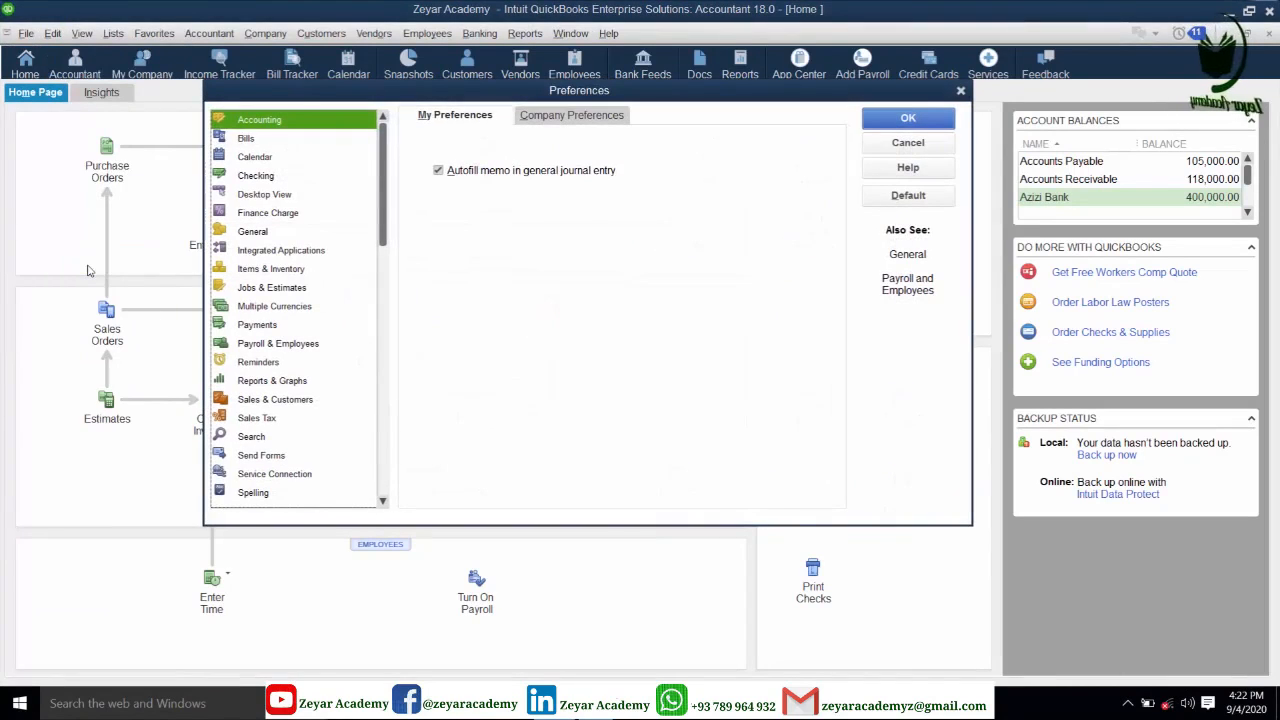
pyautogui.click(243, 308)
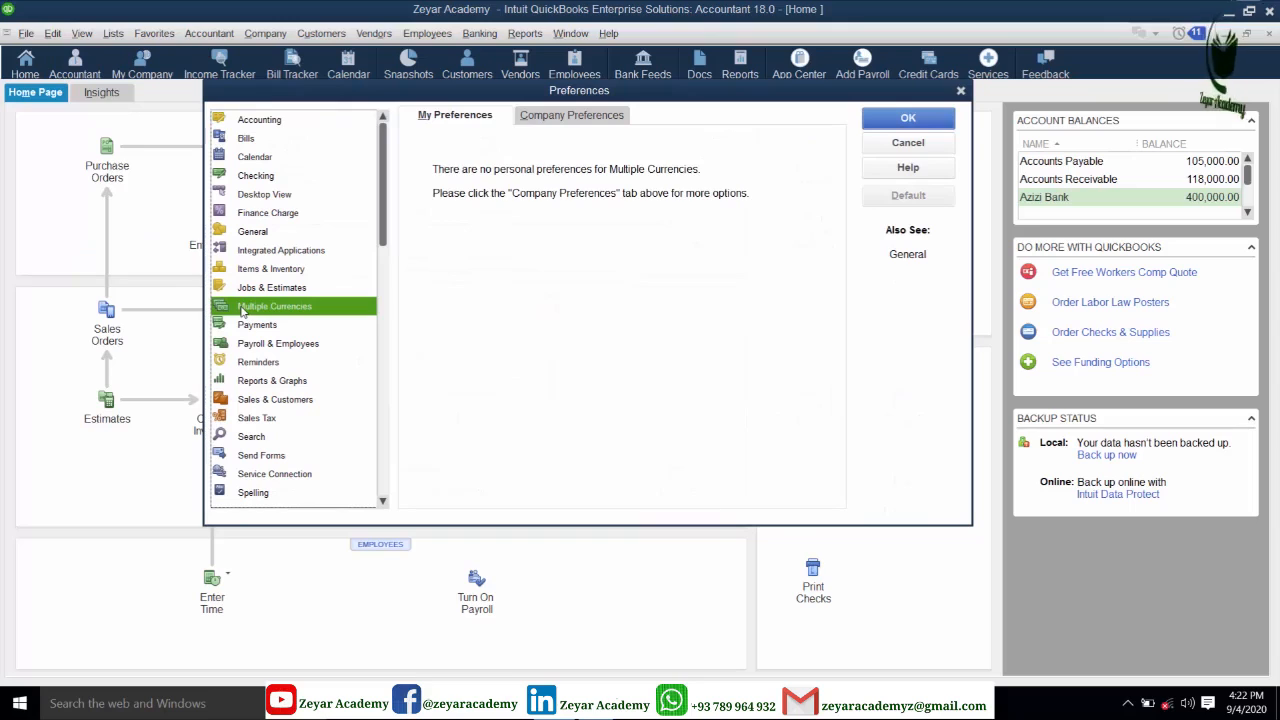
pyautogui.click(580, 120)
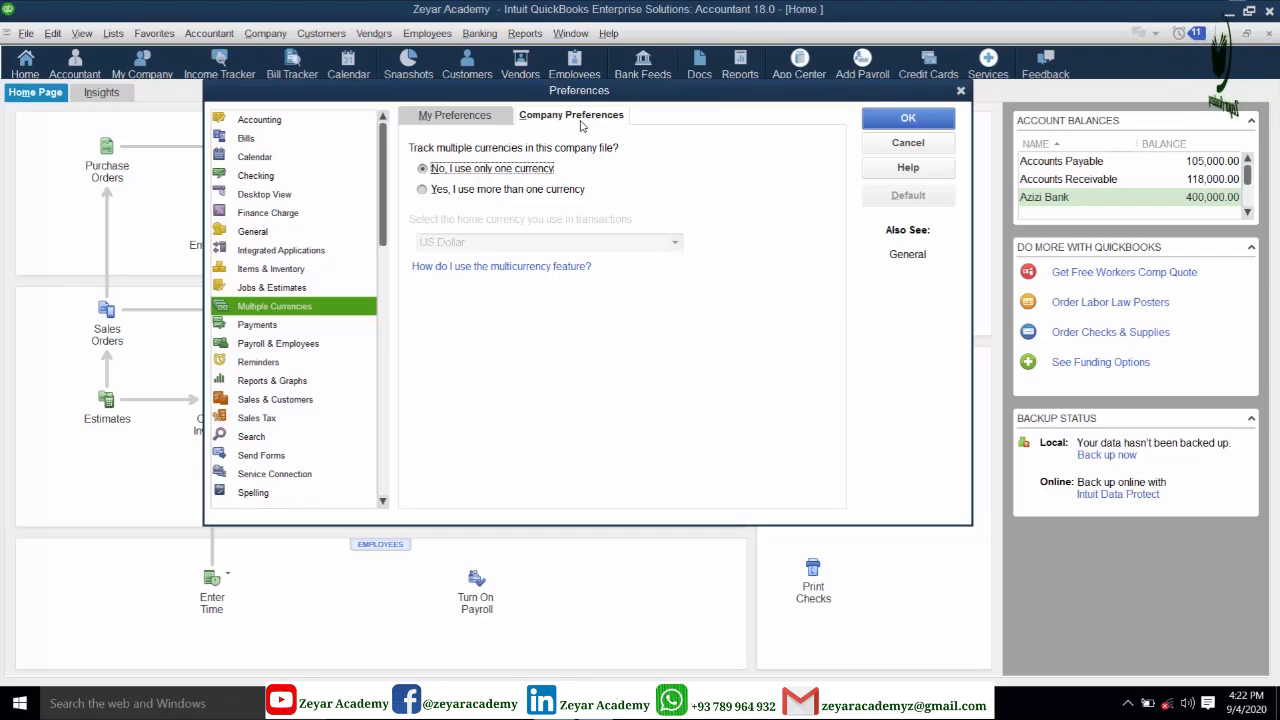
pyautogui.click(426, 192)
pyautogui.click(611, 447)
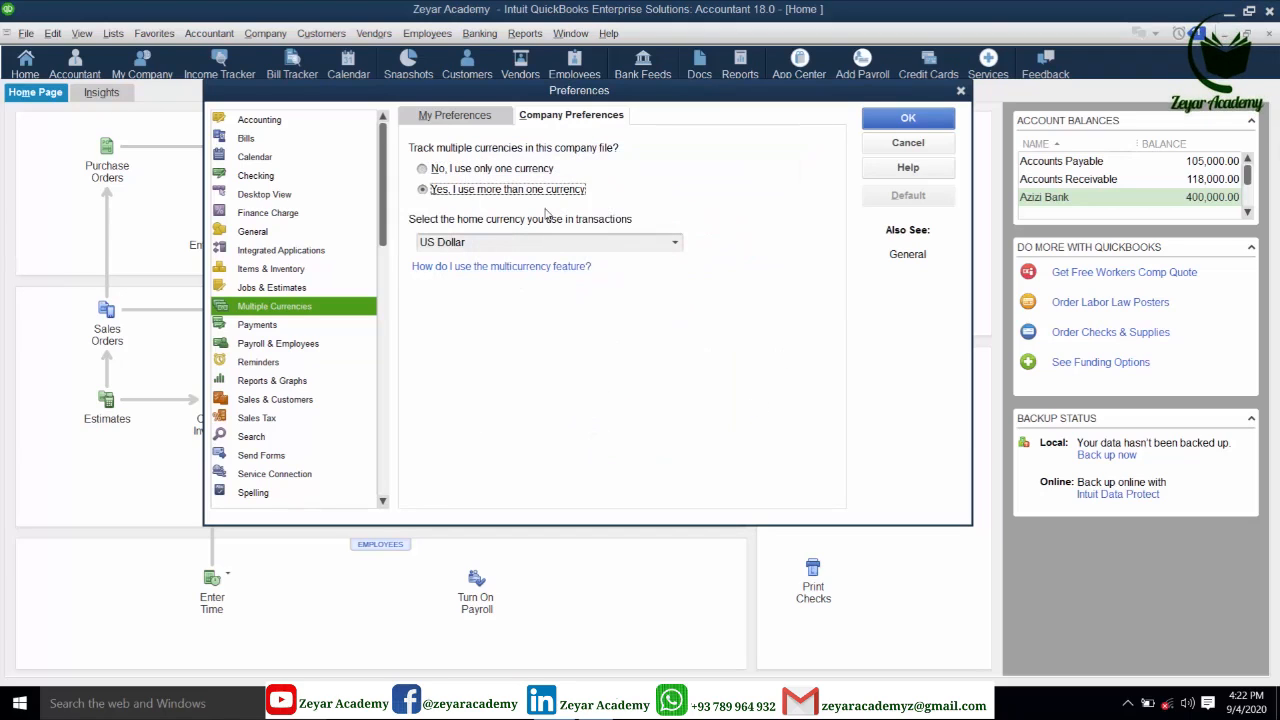
# - Pick Afghanistan Afghani from the full currency list as the home currency
pyautogui.click(676, 243)
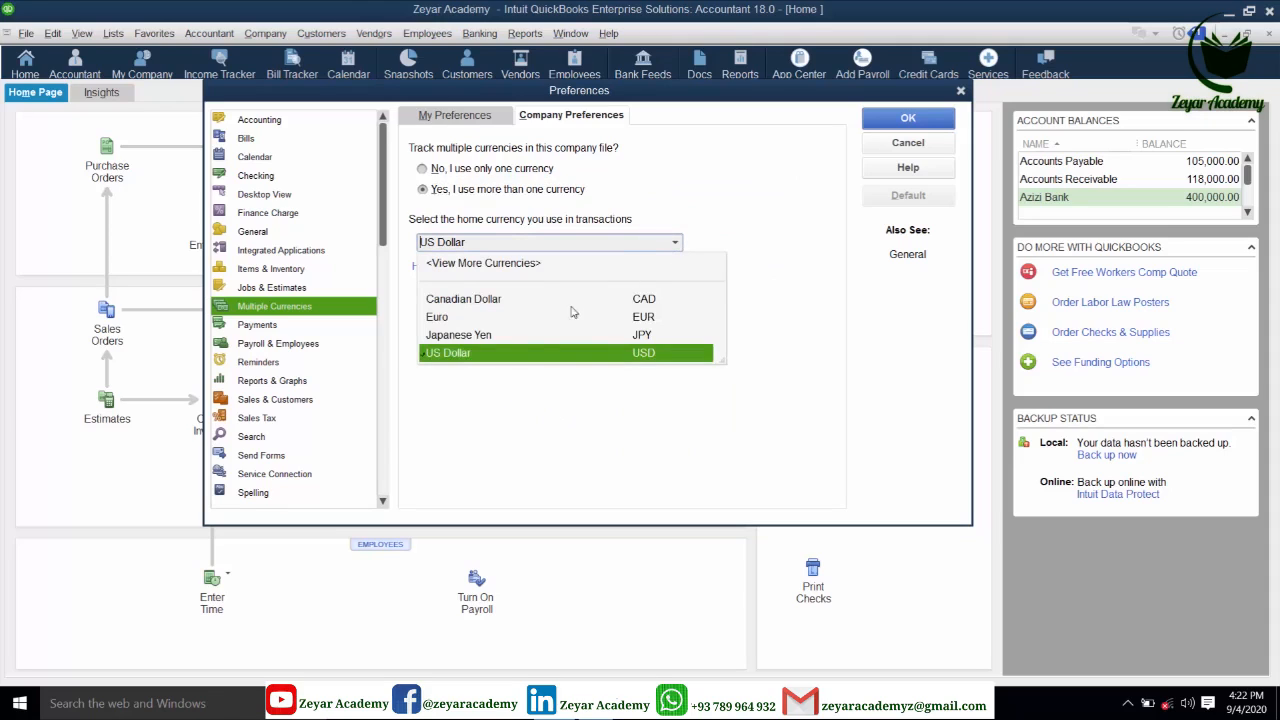
pyautogui.click(480, 264)
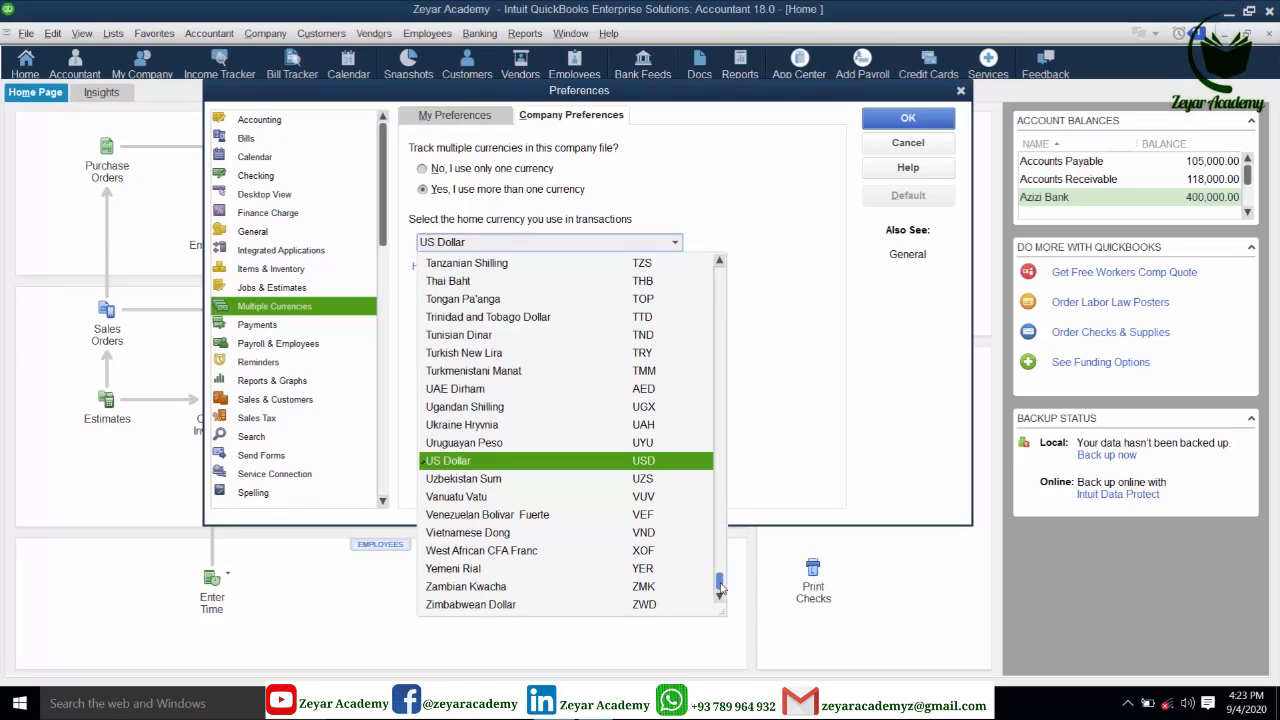
pyautogui.moveTo(720, 585); pyautogui.dragTo(755, 277)
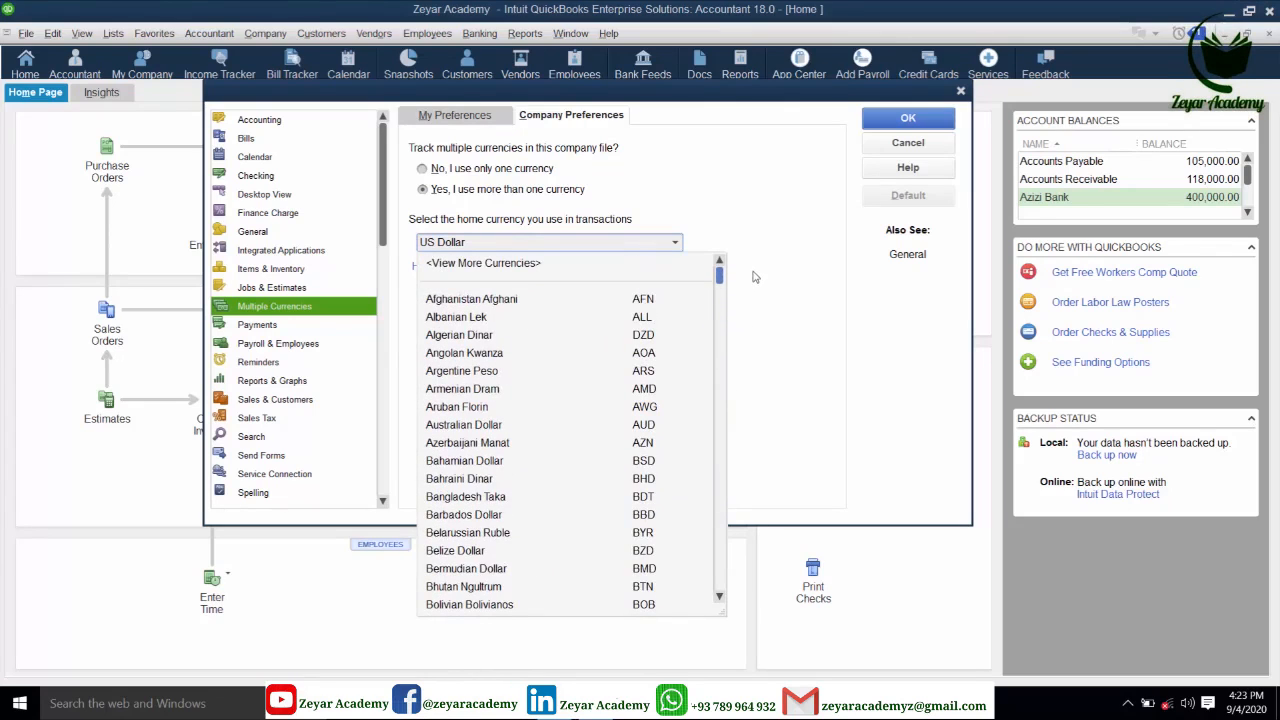
pyautogui.click(503, 301)
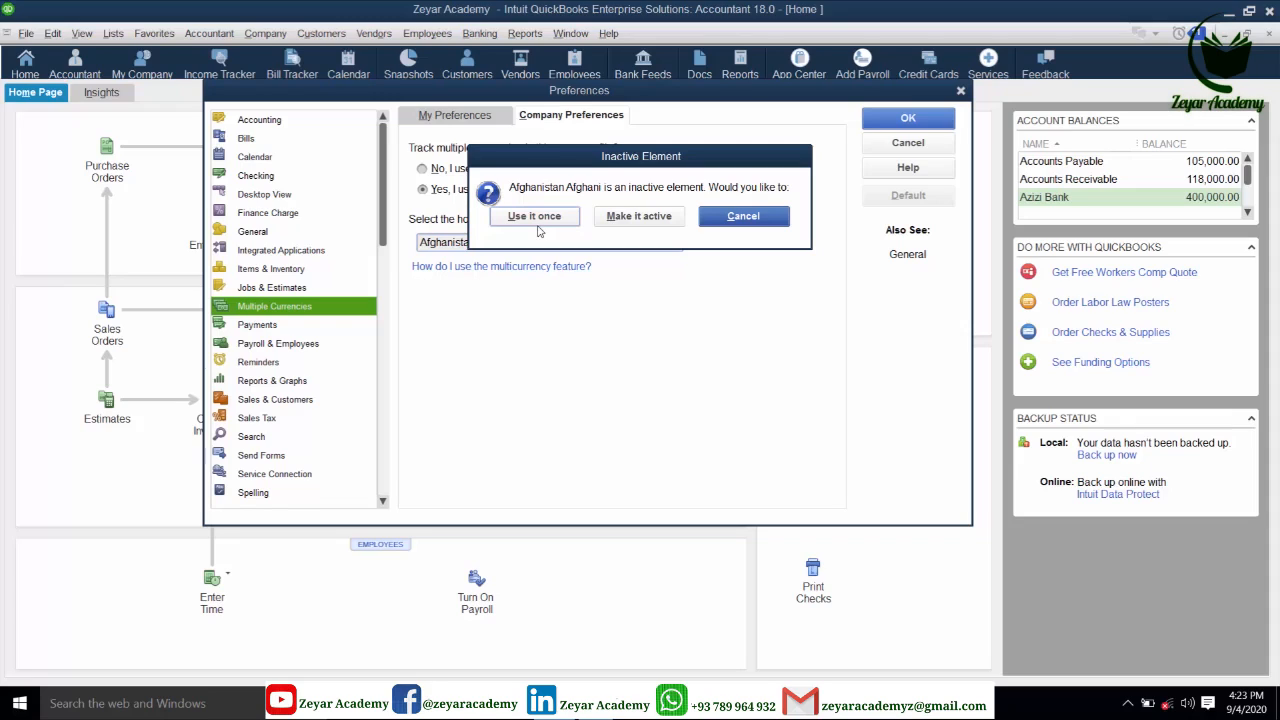
# - Activate Afghanistan Afghani as home currency, save the preferences, and maximize the reopened Accountant Center
pyautogui.click(639, 216)
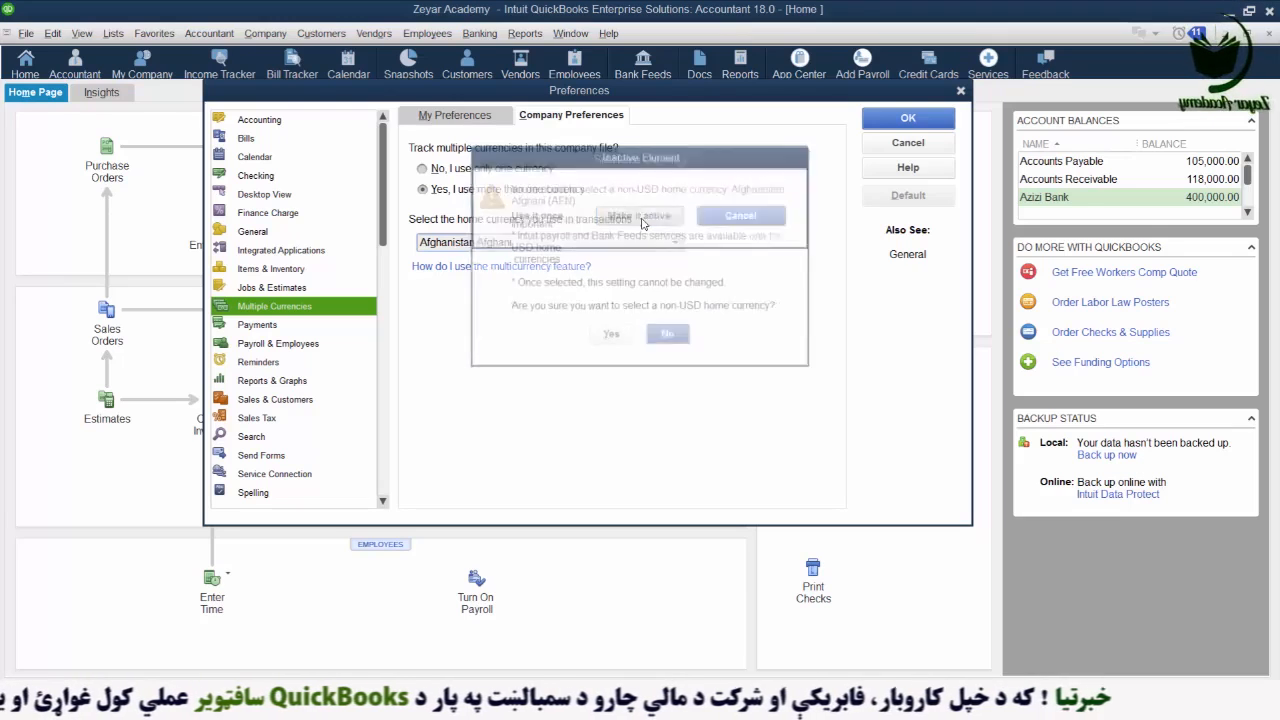
pyautogui.click(609, 339)
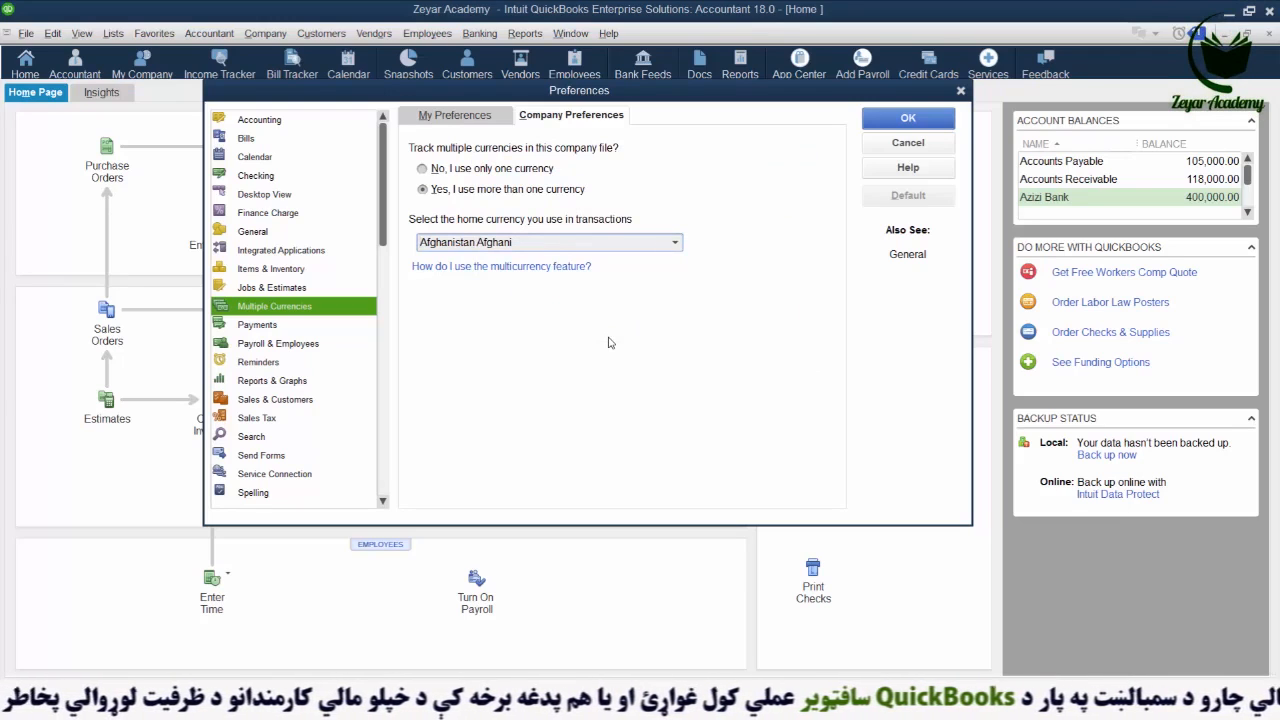
pyautogui.click(908, 119)
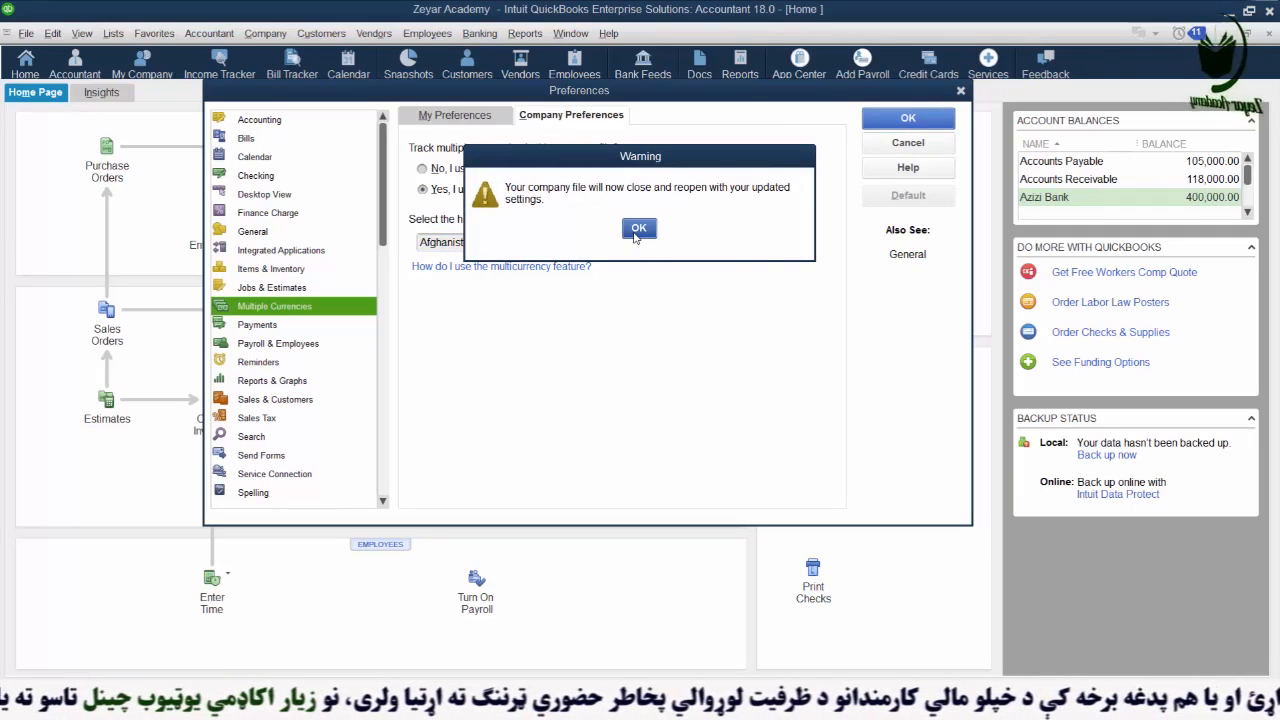
pyautogui.click(638, 229)
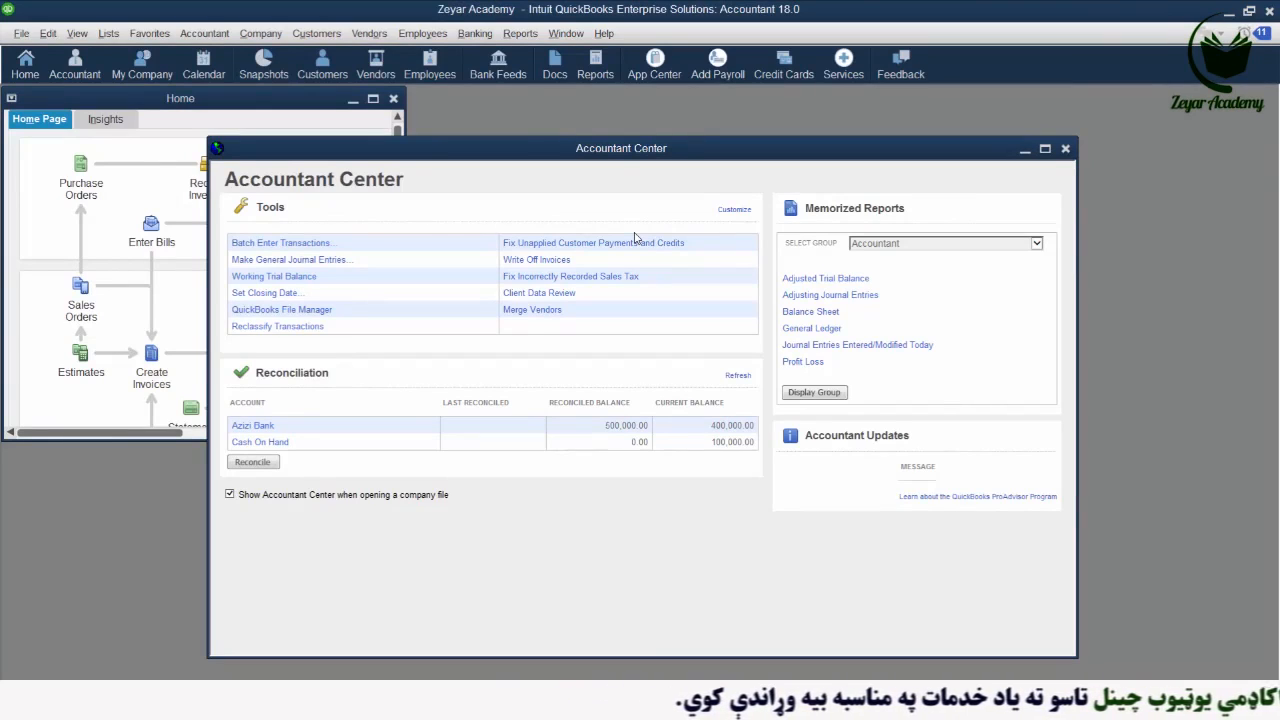
pyautogui.click(1046, 151)
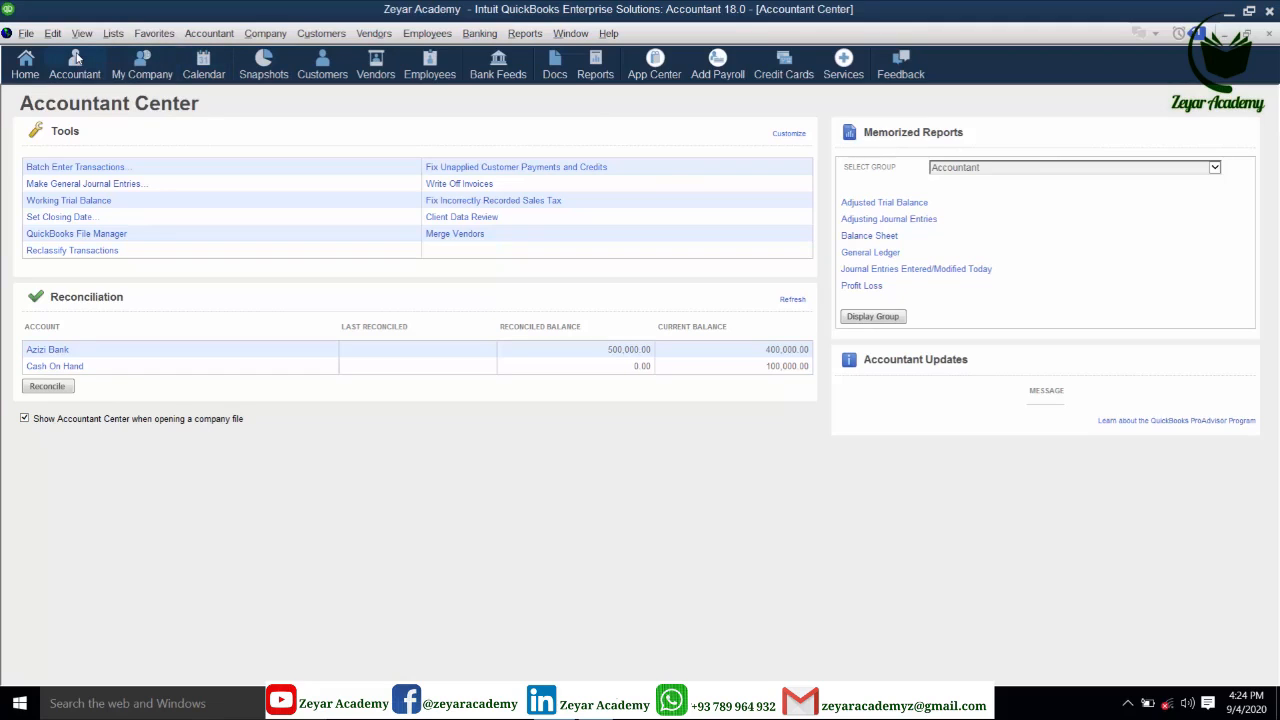
pyautogui.click(113, 33)
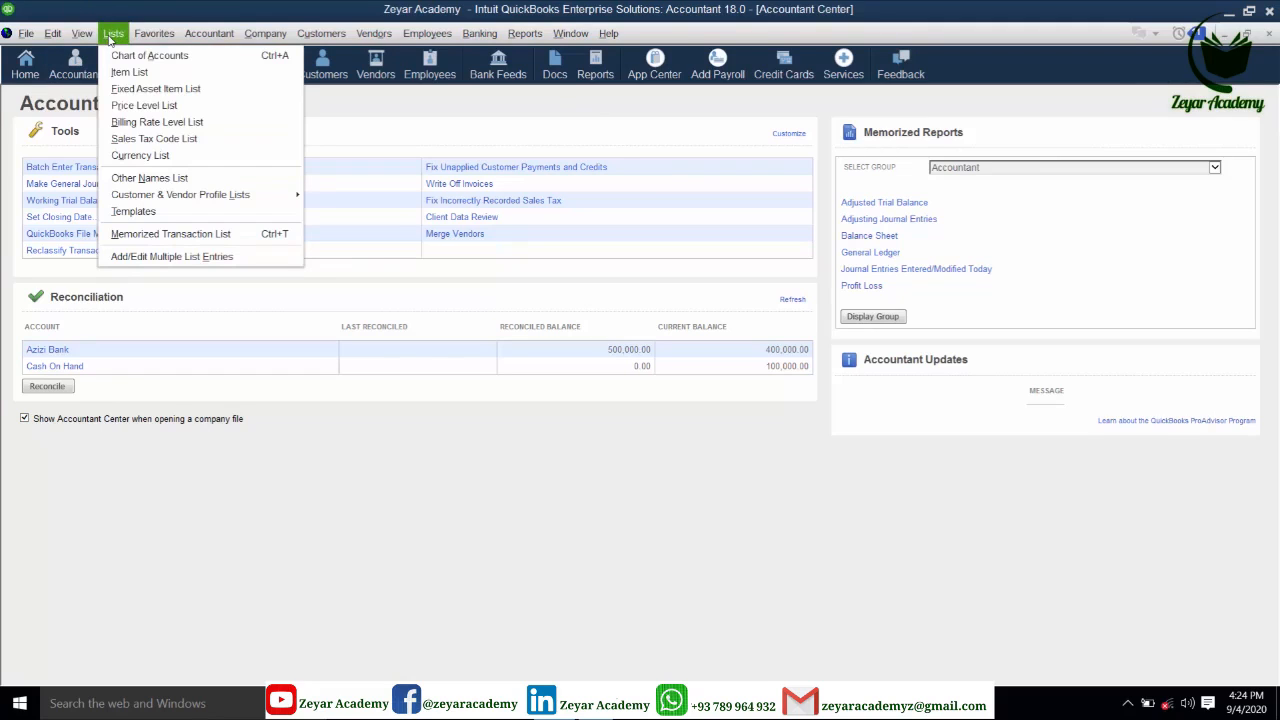
pyautogui.click(142, 158)
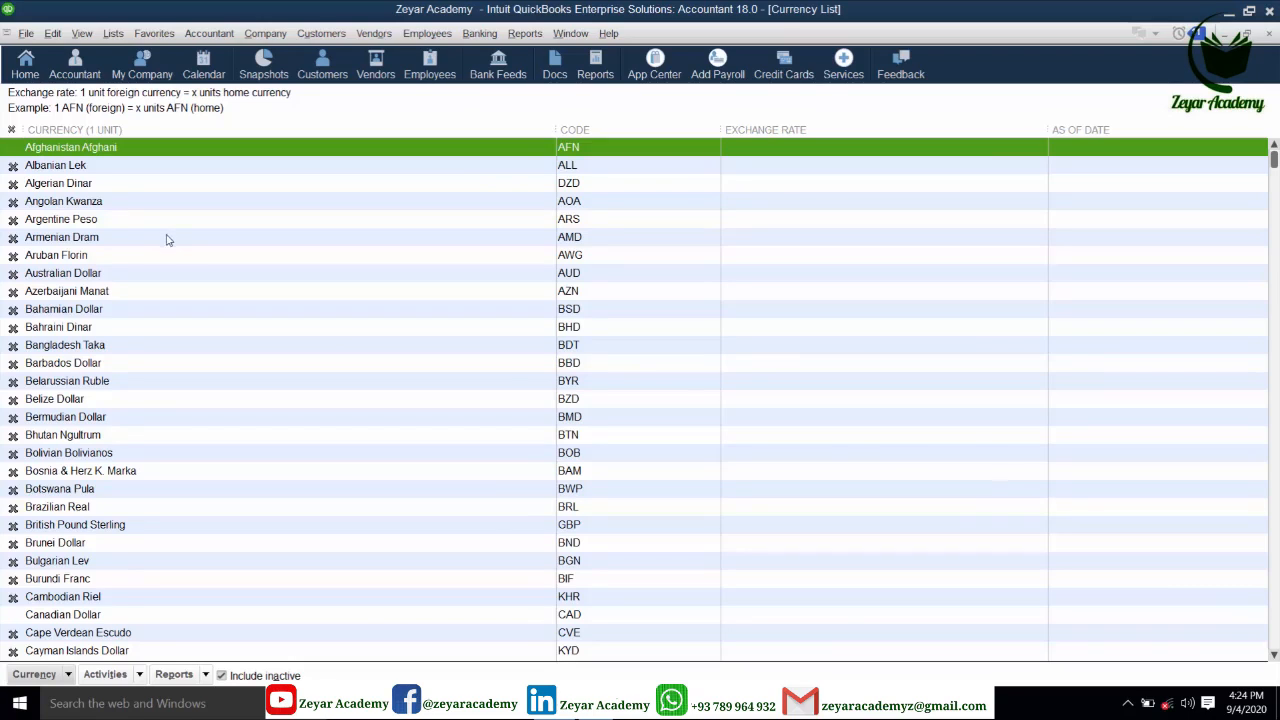
pyautogui.scroll(-2, 167, 245)
pyautogui.scroll(-1, 167, 245)
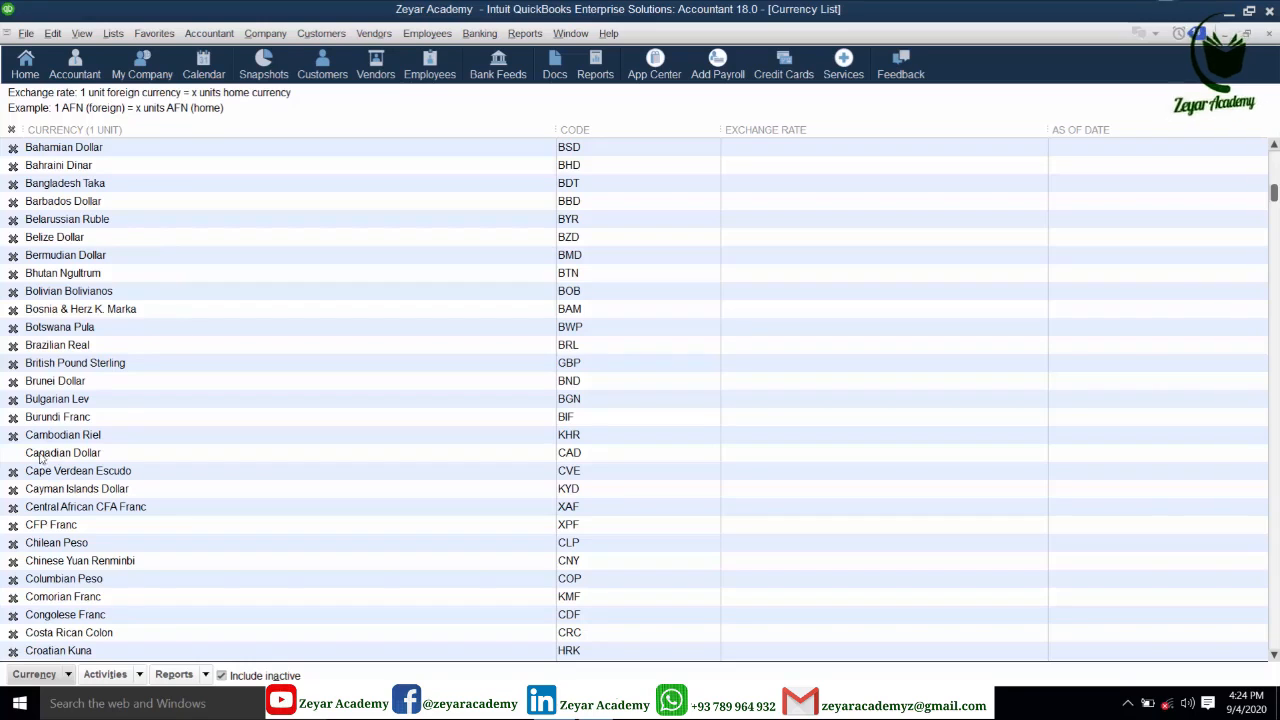
pyautogui.click(92, 455)
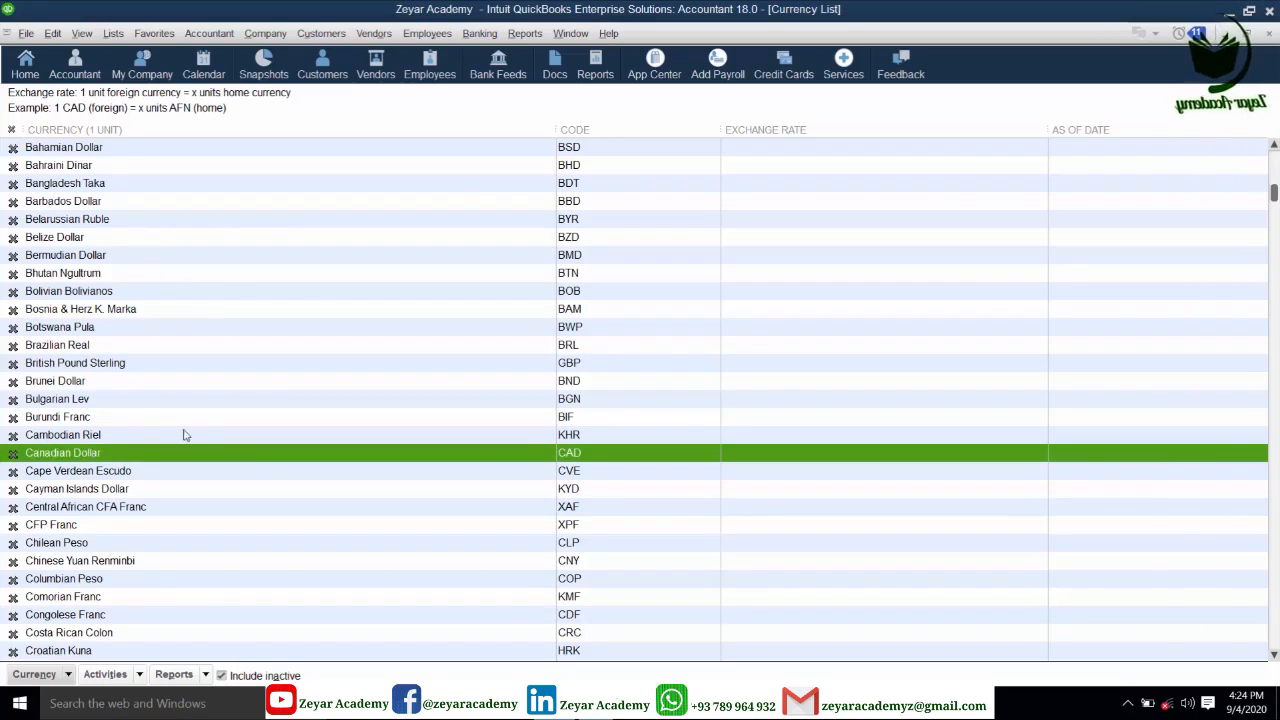
pyautogui.scroll(-4, 185, 438)
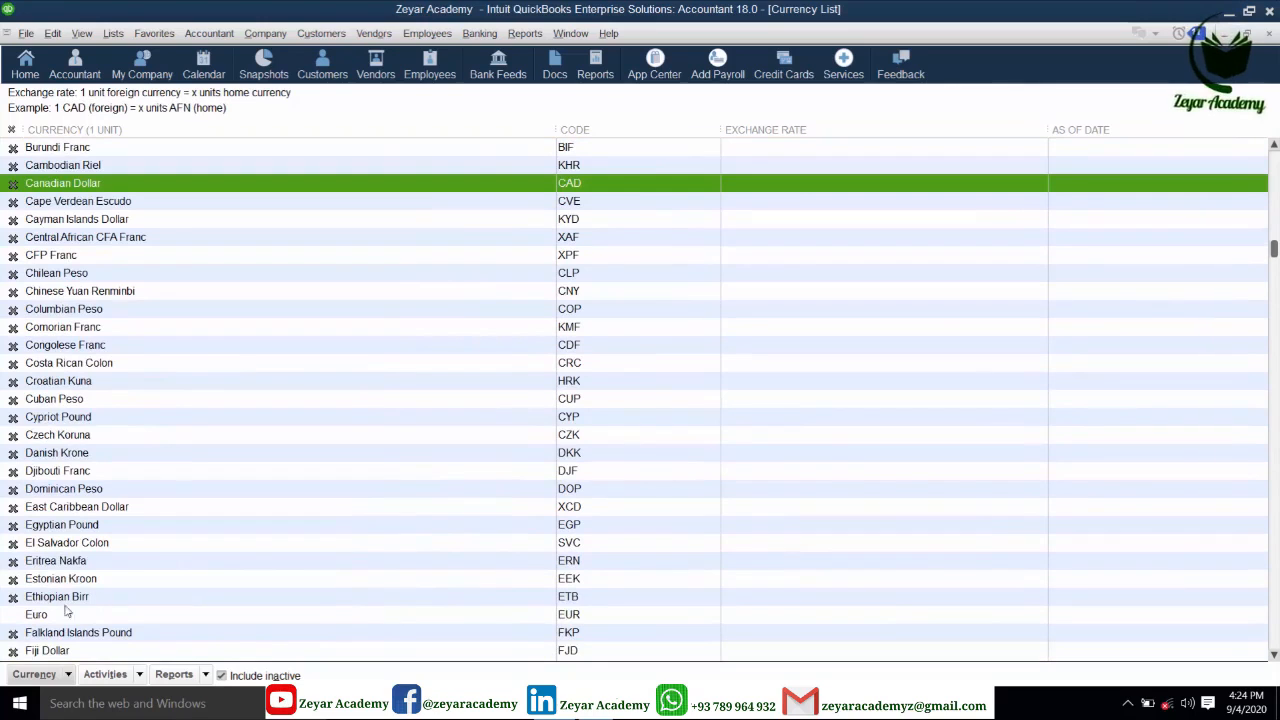
pyautogui.click(22, 615)
pyautogui.scroll(-7, 302, 488)
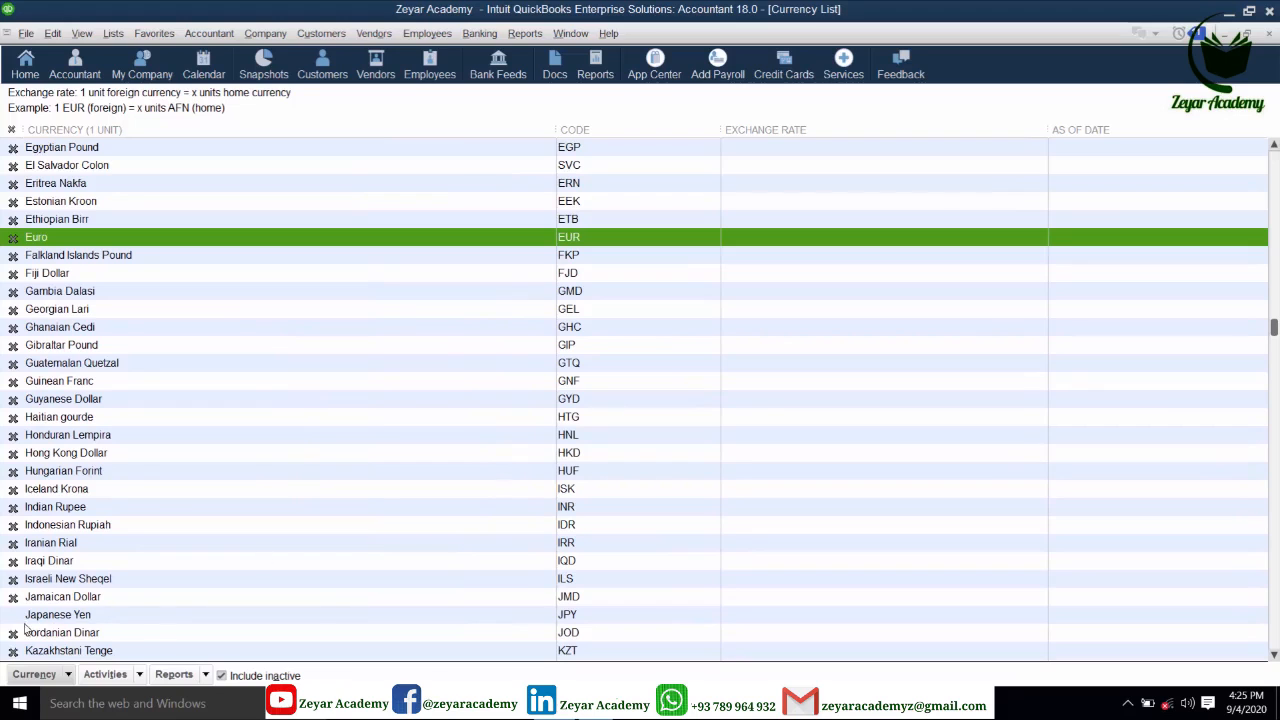
pyautogui.click(11, 617)
pyautogui.scroll(-6, 320, 508)
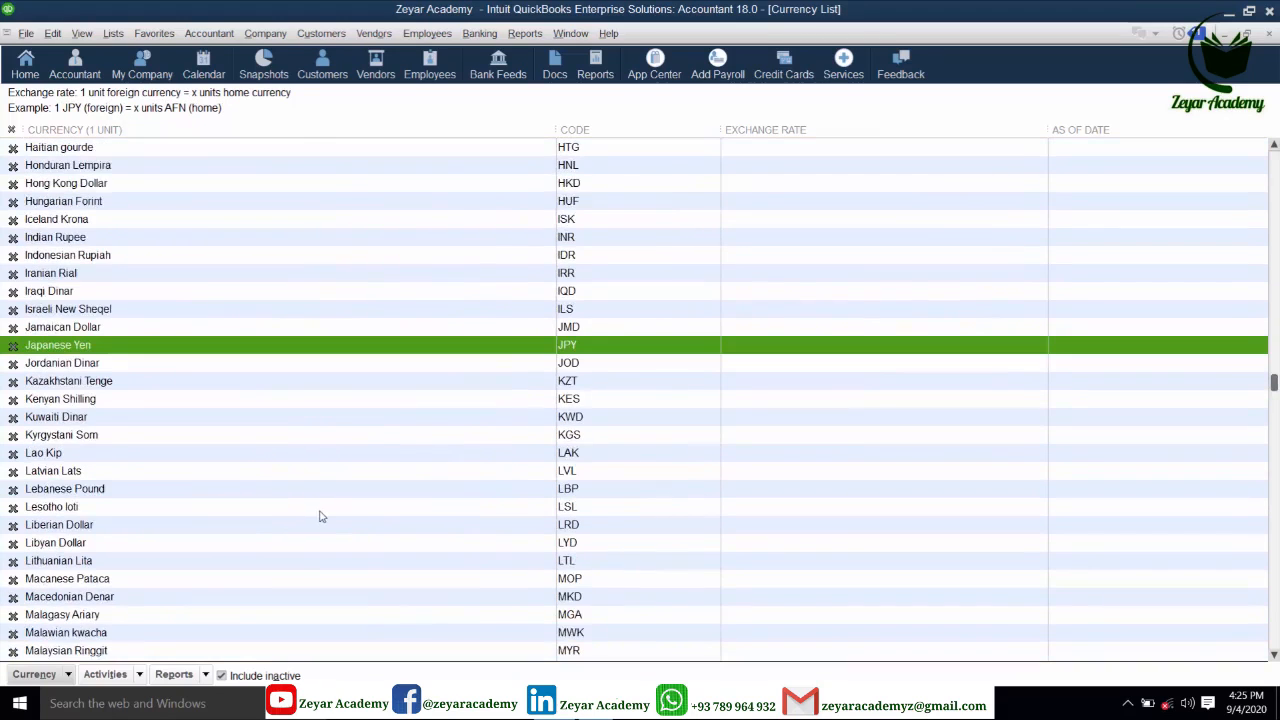
pyautogui.scroll(-3, 337, 514)
pyautogui.scroll(-4, 389, 449)
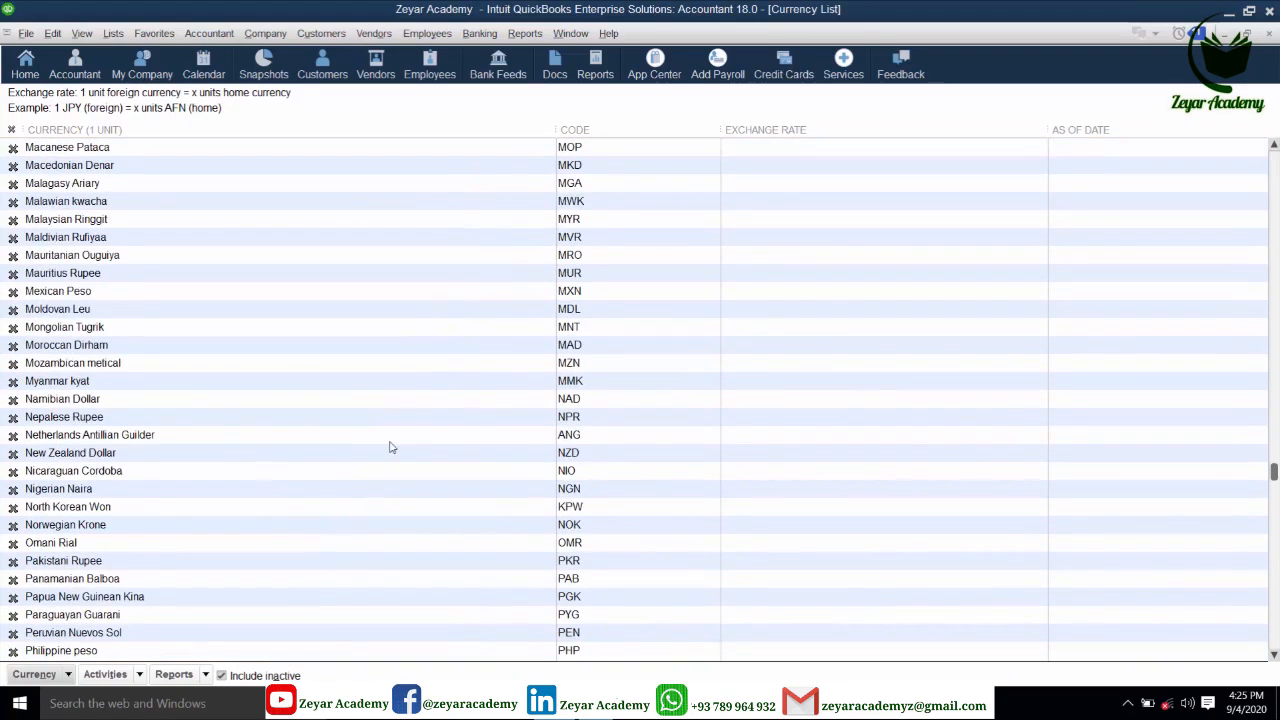
pyautogui.scroll(-4, 391, 447)
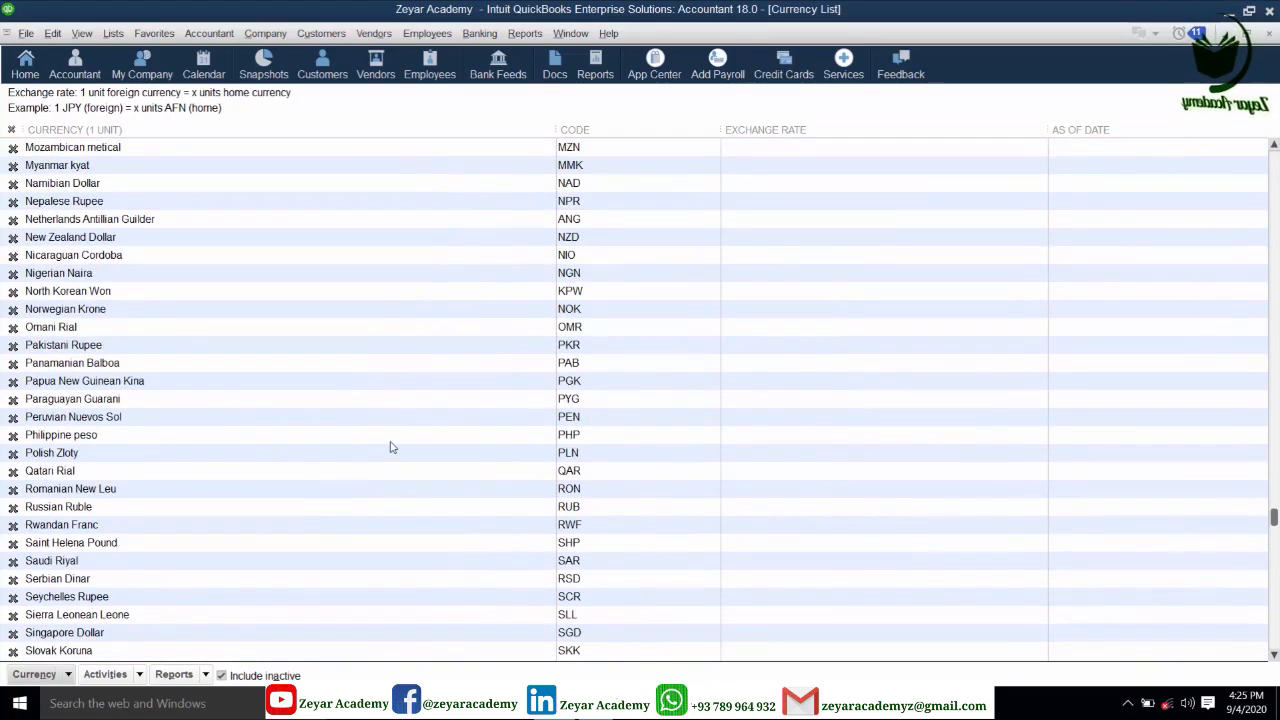
pyautogui.scroll(-6, 391, 447)
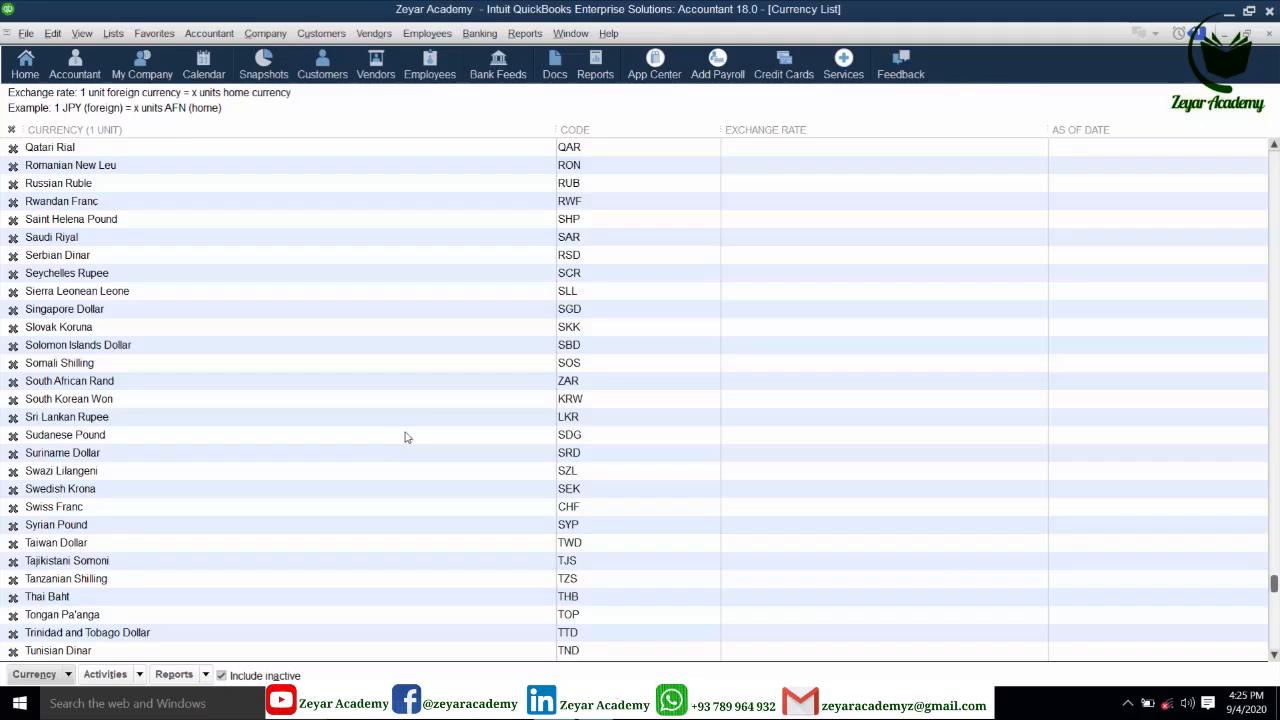
pyautogui.scroll(-4, 420, 431)
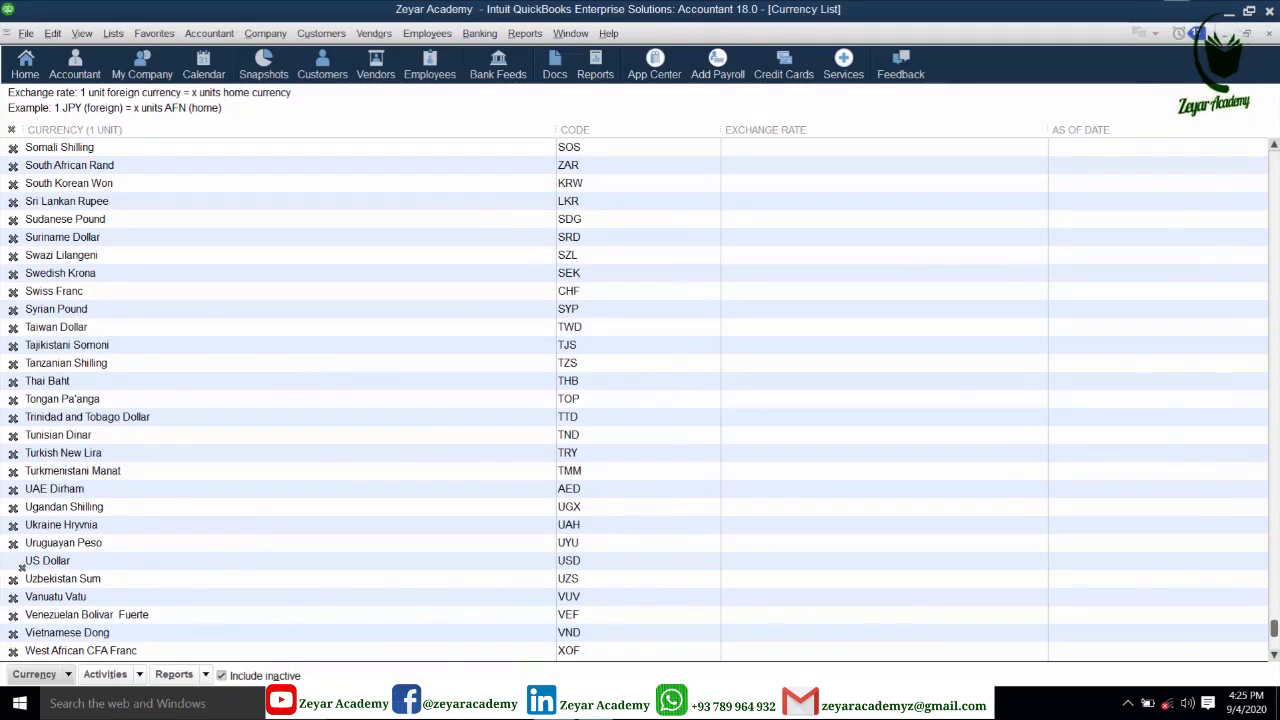
pyautogui.scroll(-1, 280, 531)
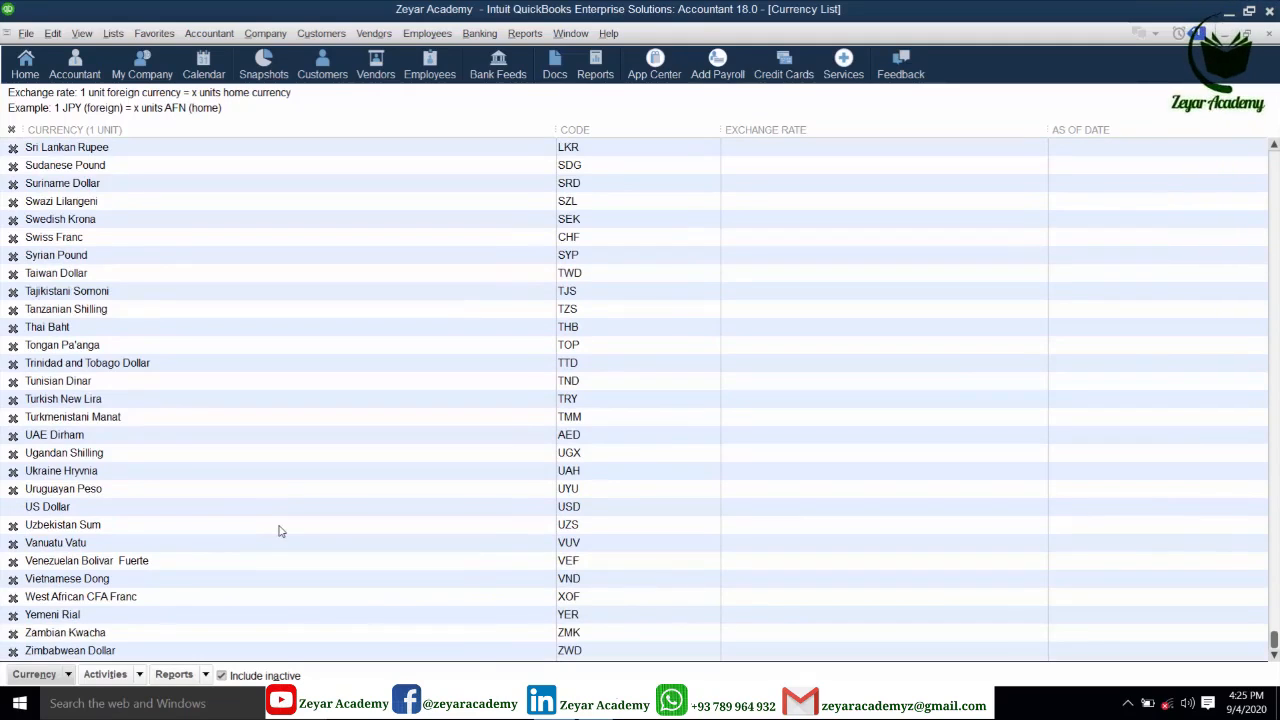
pyautogui.press('p')
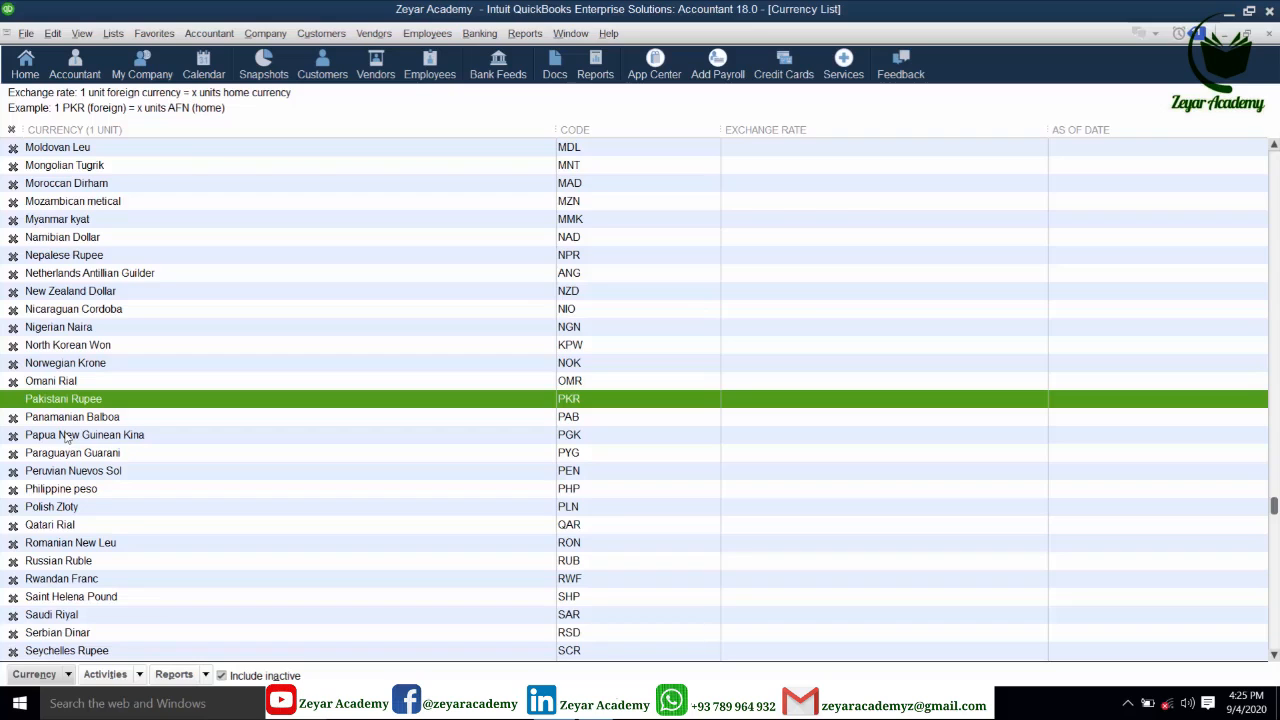
pyautogui.scroll(-6, 166, 360)
pyautogui.scroll(7, 197, 388)
pyautogui.scroll(7, 197, 390)
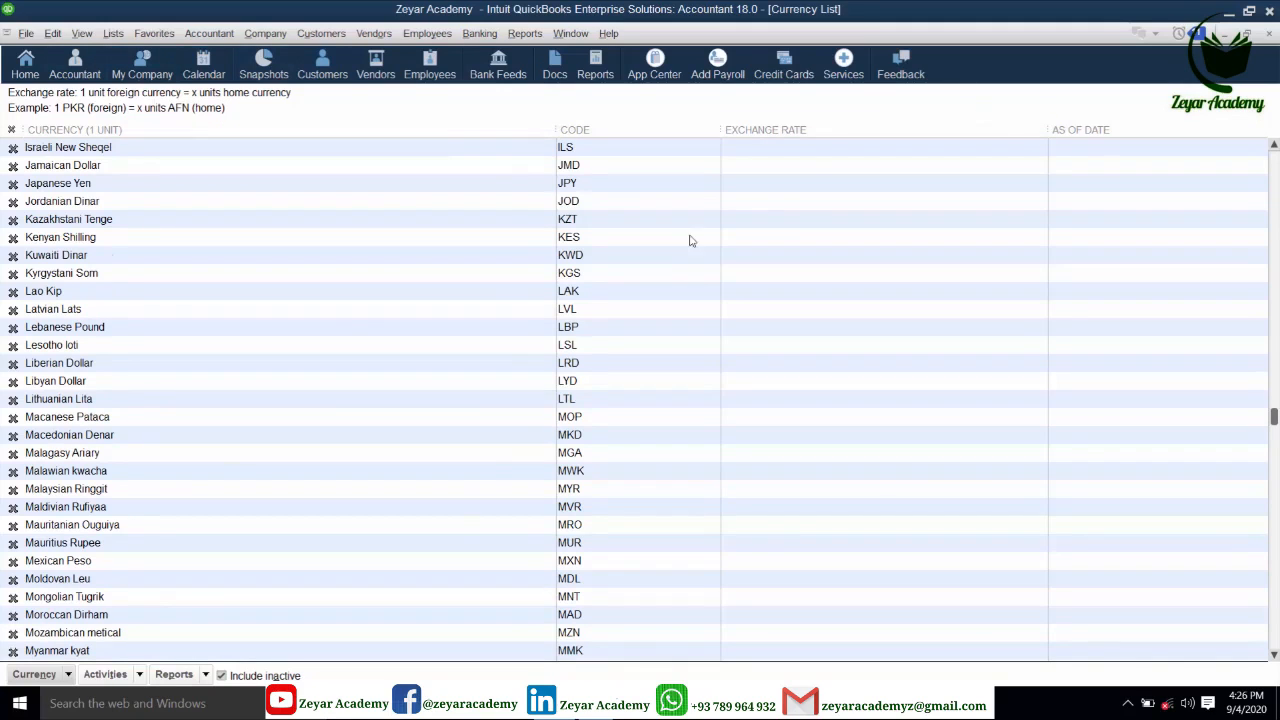
pyautogui.scroll(9, 689, 240)
pyautogui.press('Escape')
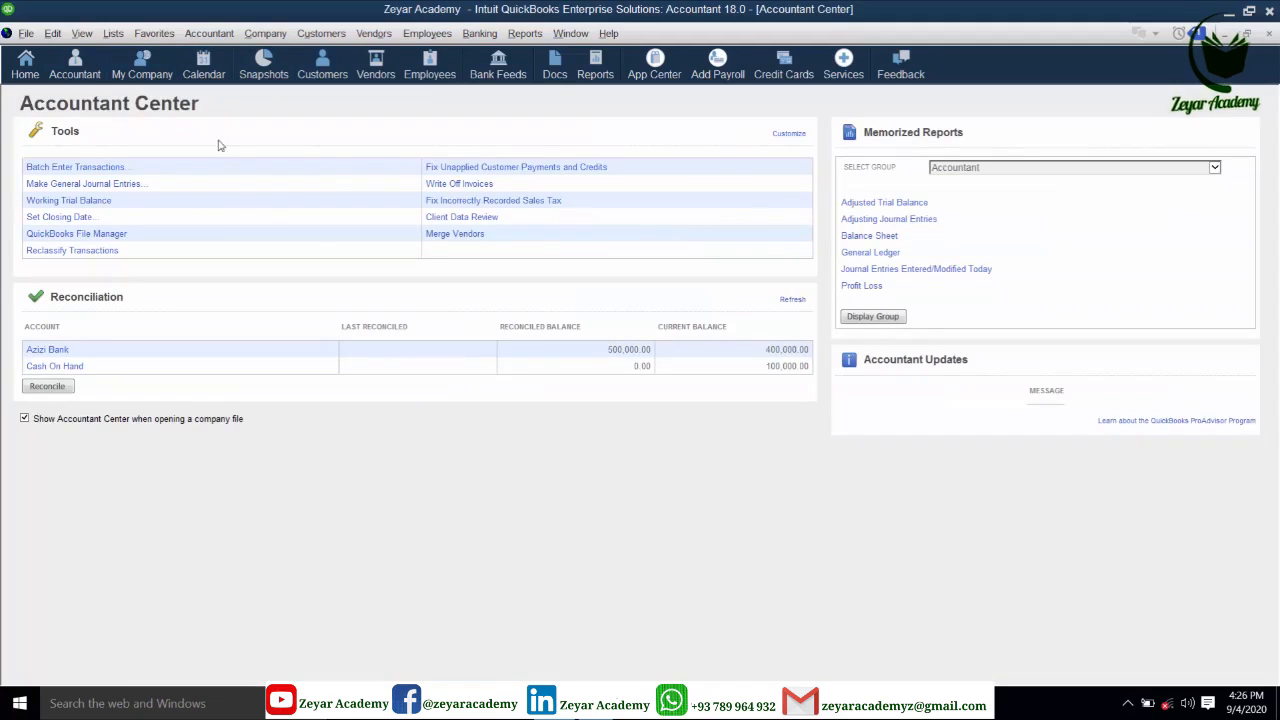
# - Open the Chart of Accounts from the Home page and start a new account
pyautogui.click(26, 65)
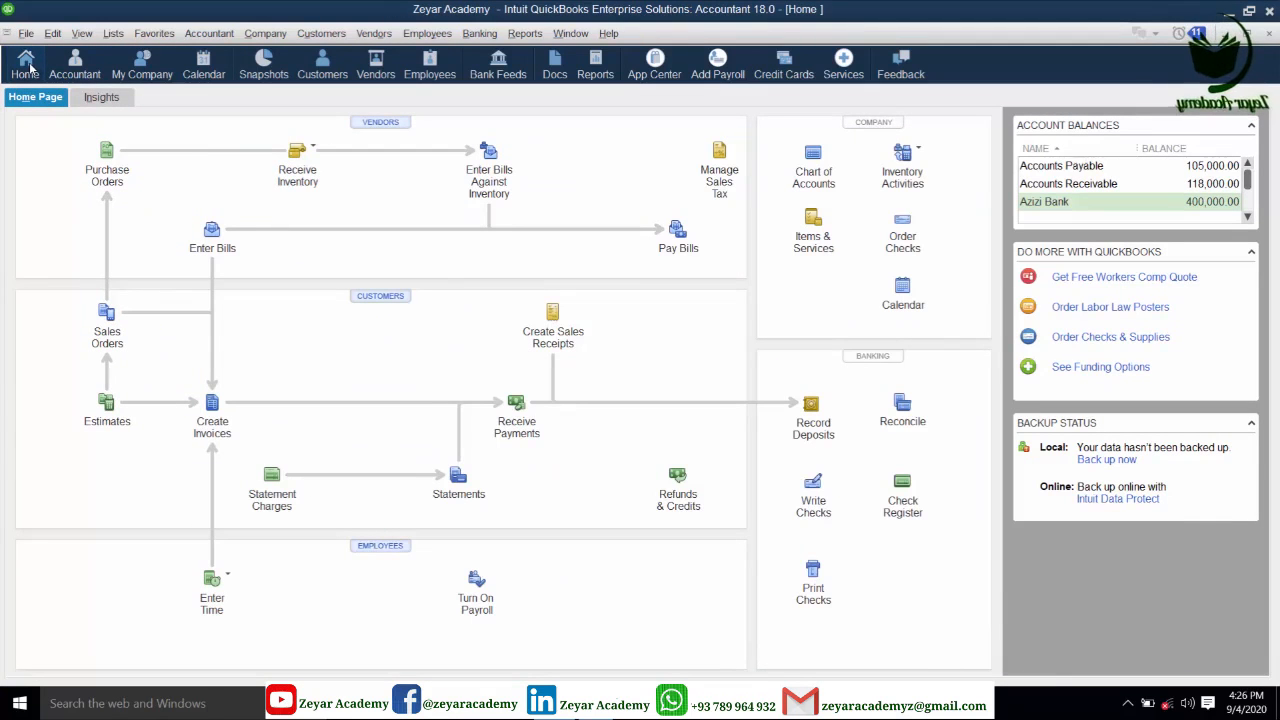
pyautogui.click(112, 33)
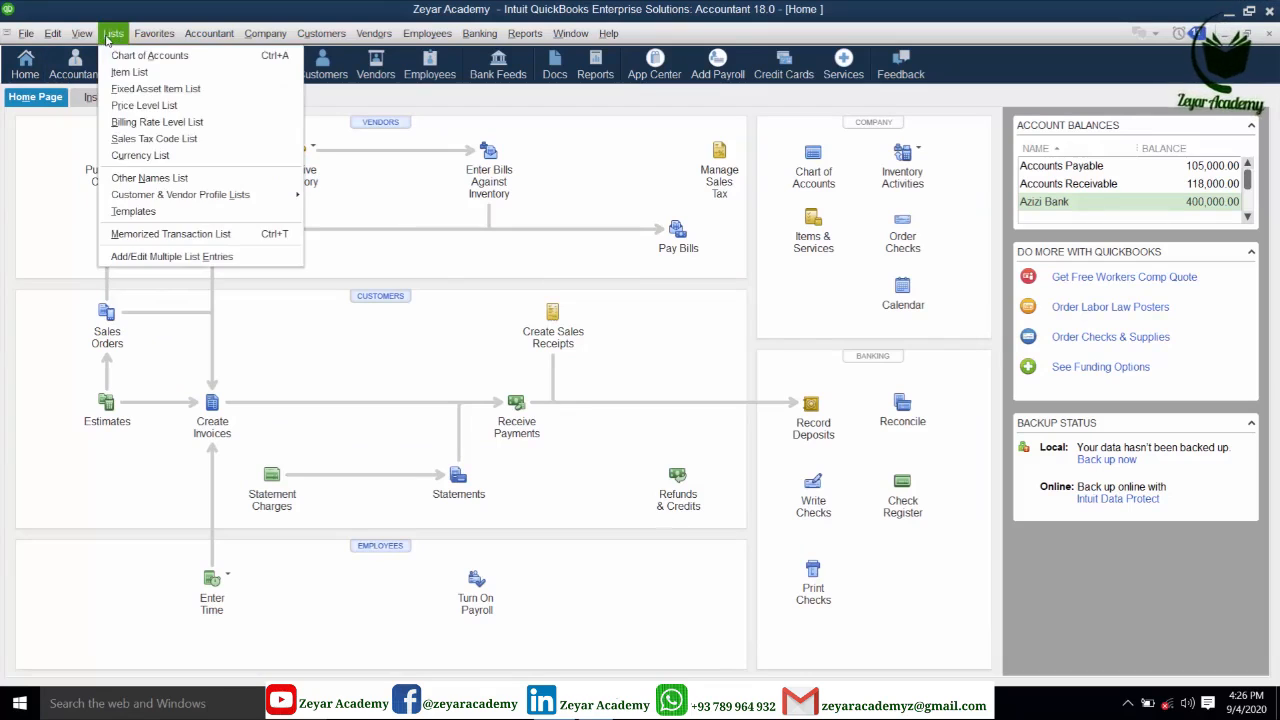
pyautogui.click(120, 54)
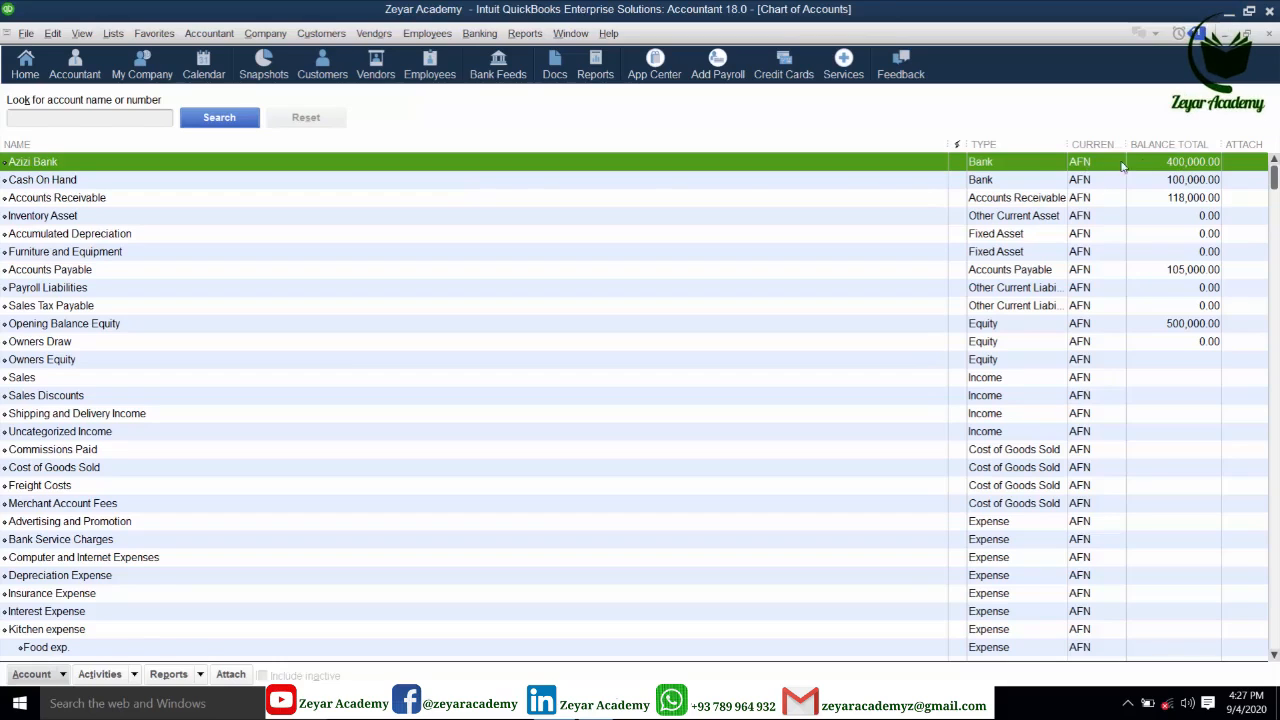
pyautogui.scroll(-3, 165, 420)
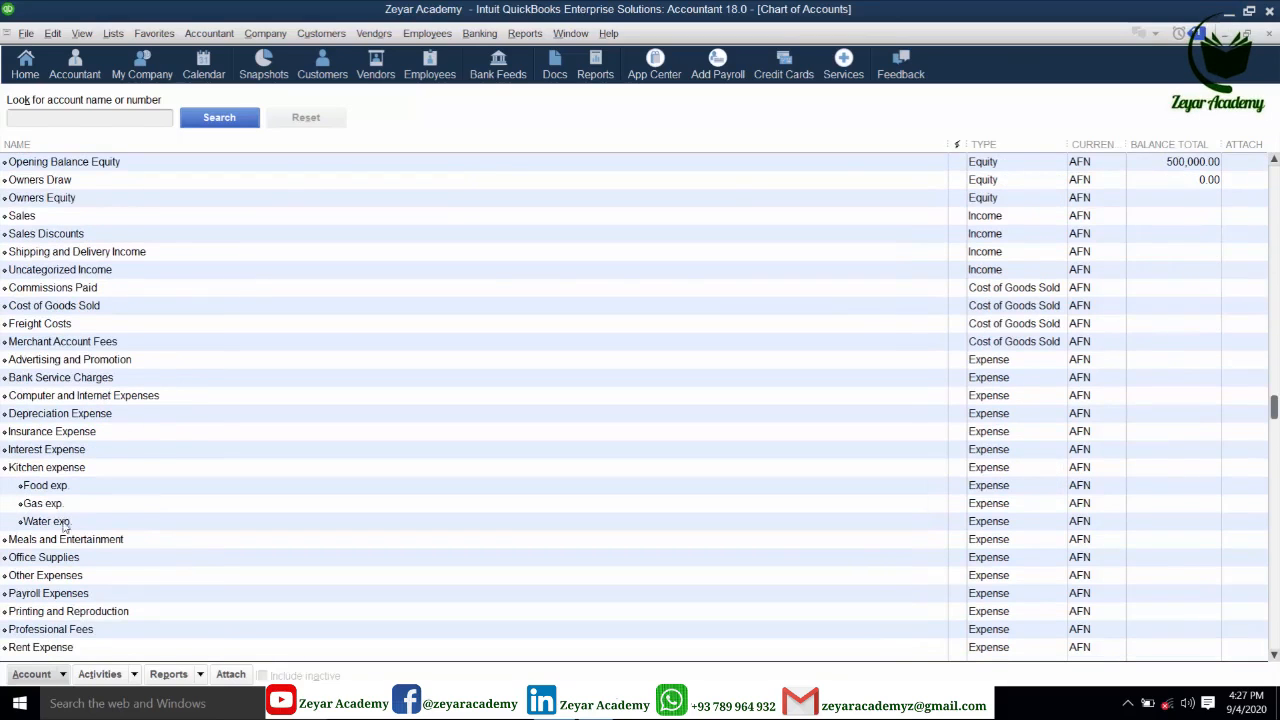
pyautogui.click(58, 676)
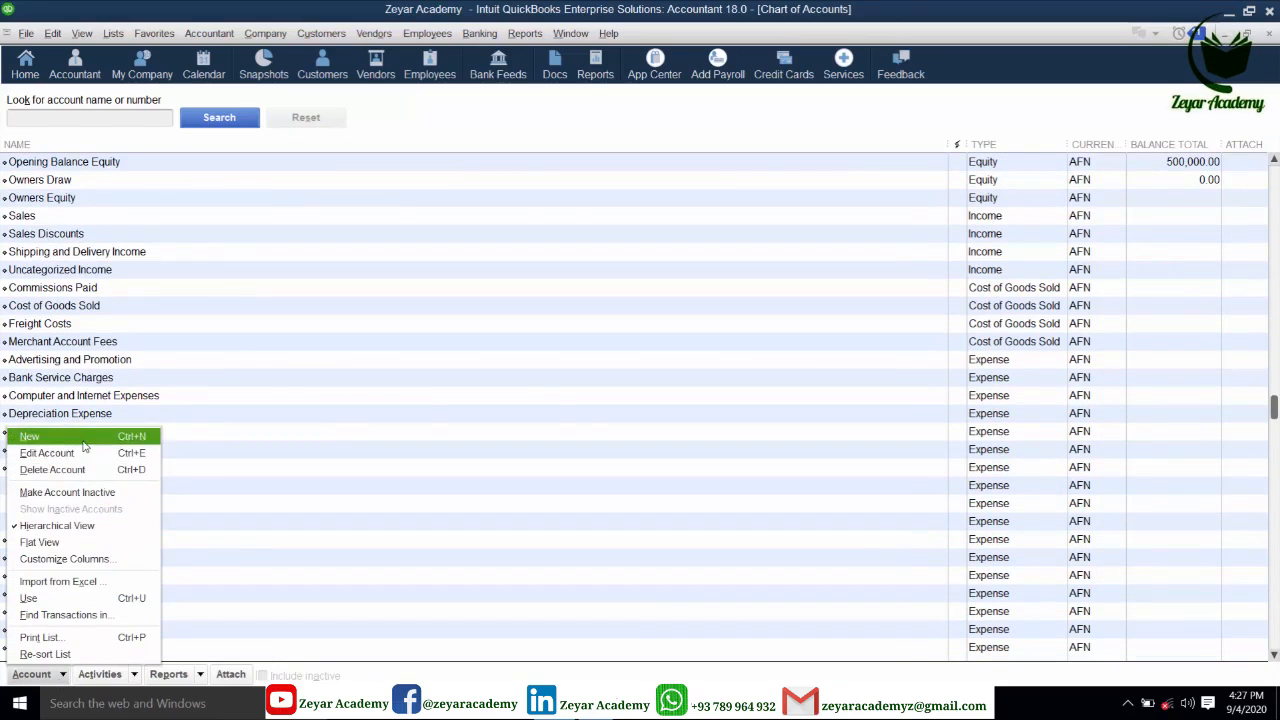
pyautogui.click(45, 437)
# - Create a Bank account named 'Azizi Bank USD', with the same text as its description
pyautogui.click(60, 260)
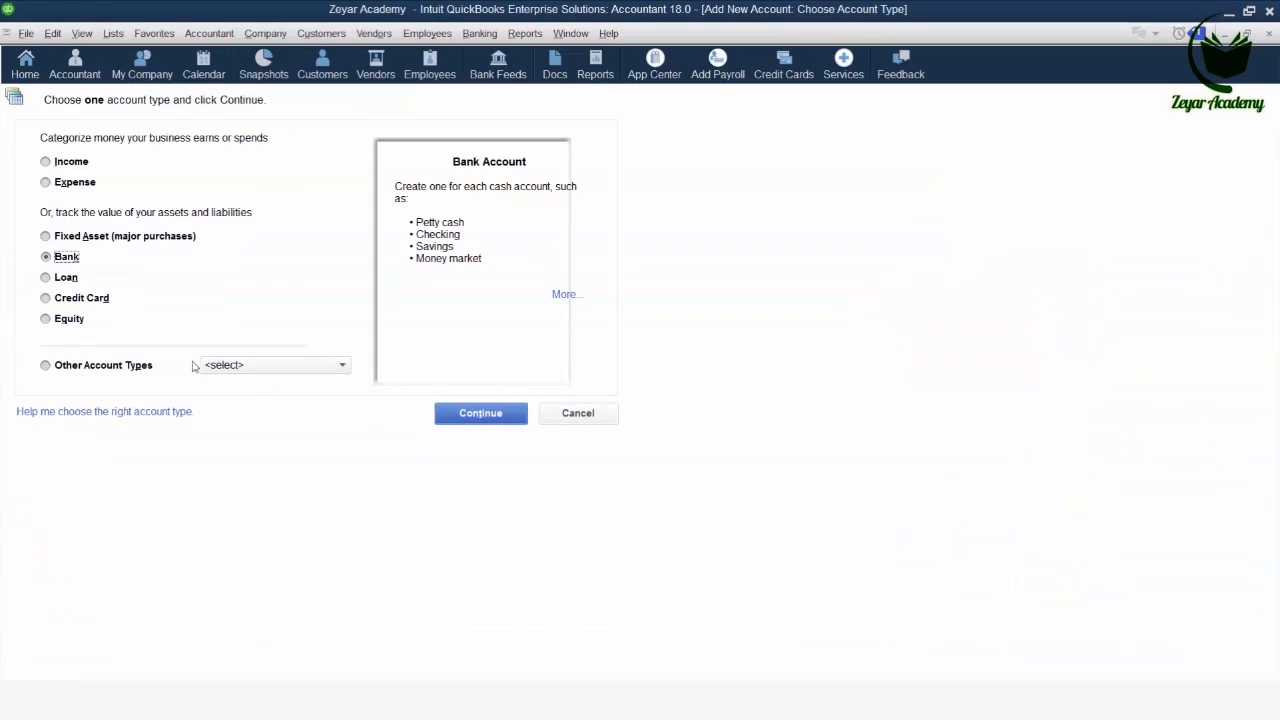
pyautogui.click(452, 411)
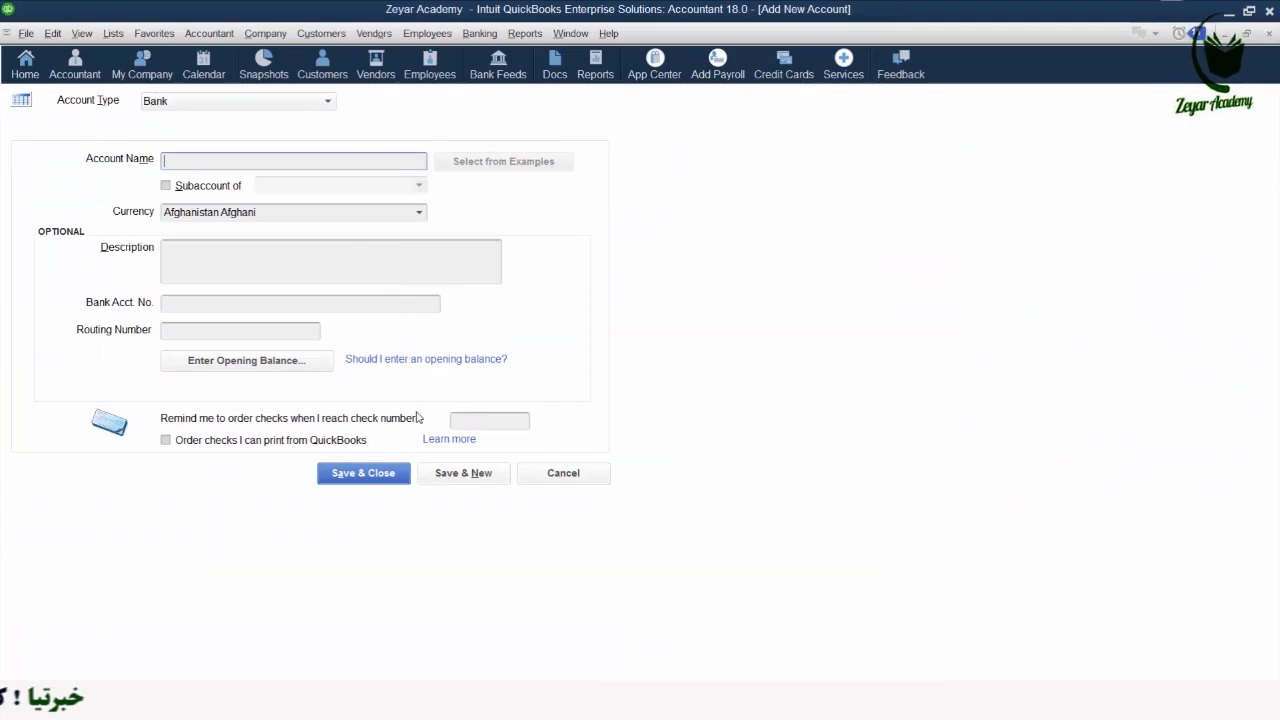
pyautogui.write('A')
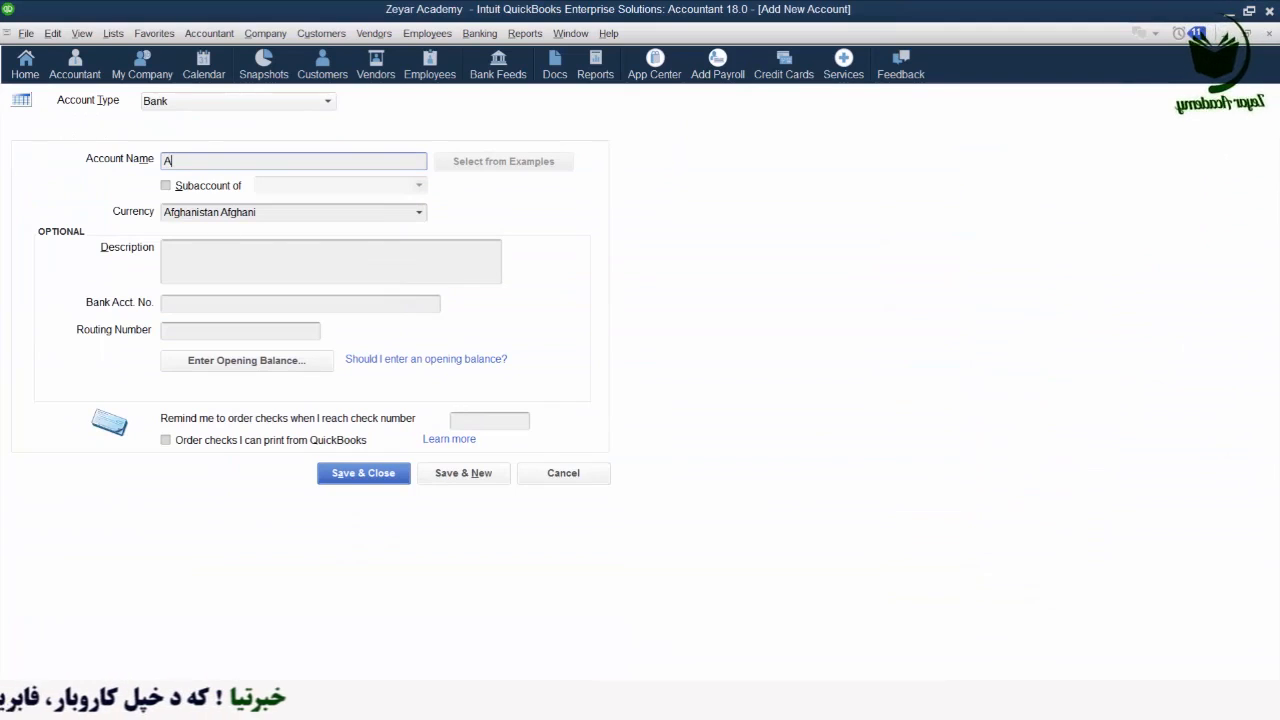
pyautogui.write('zizi B')
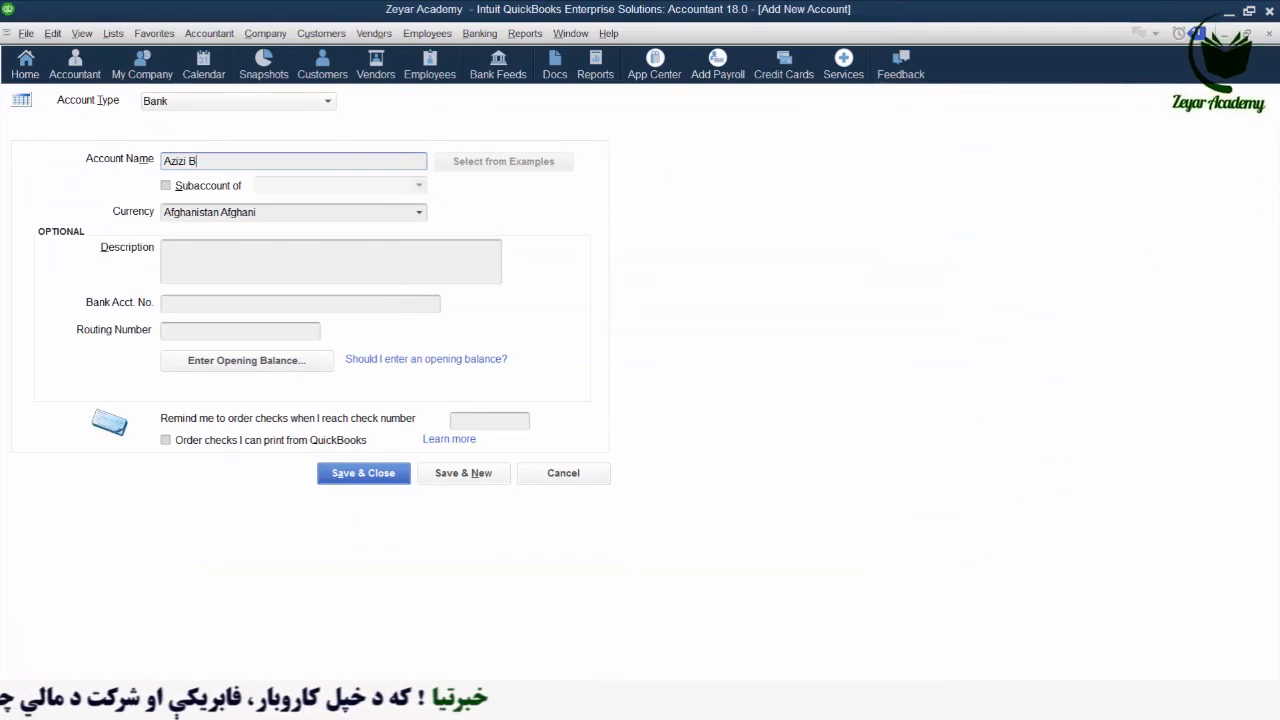
pyautogui.write('ank USD')
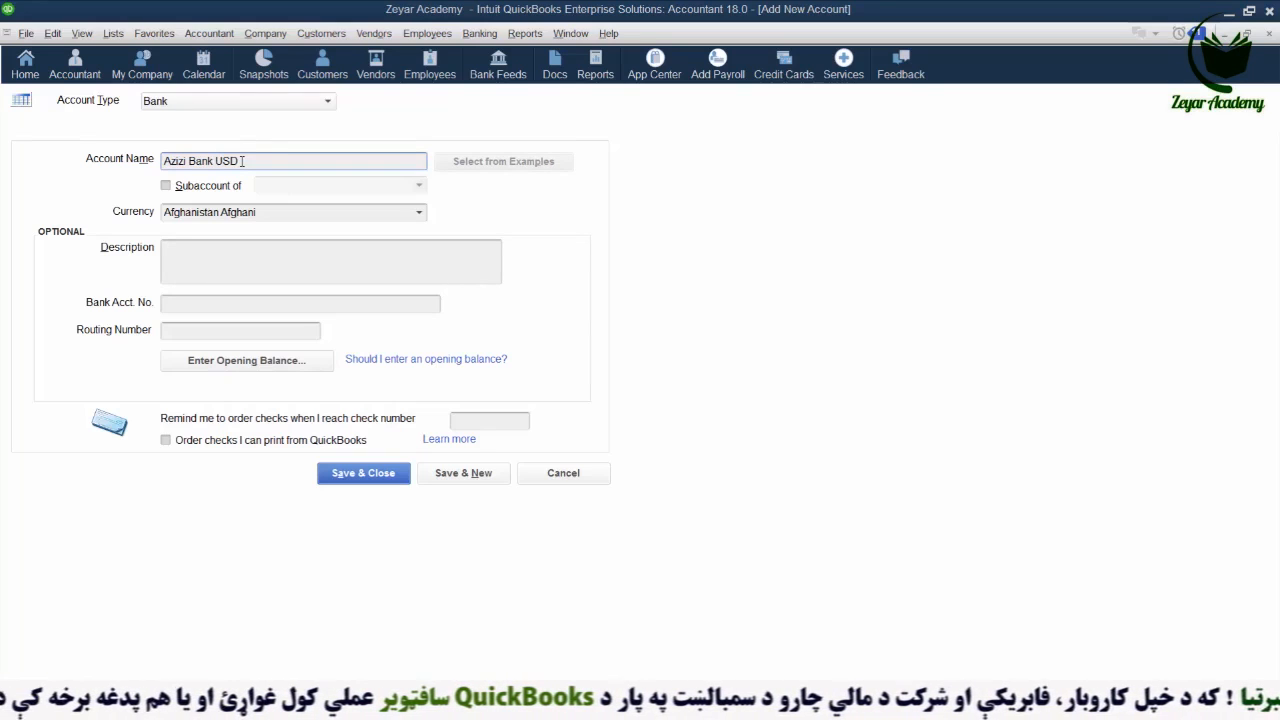
pyautogui.moveTo(241, 161); pyautogui.dragTo(150, 163)
pyautogui.hotkey('ctrl', 'c')
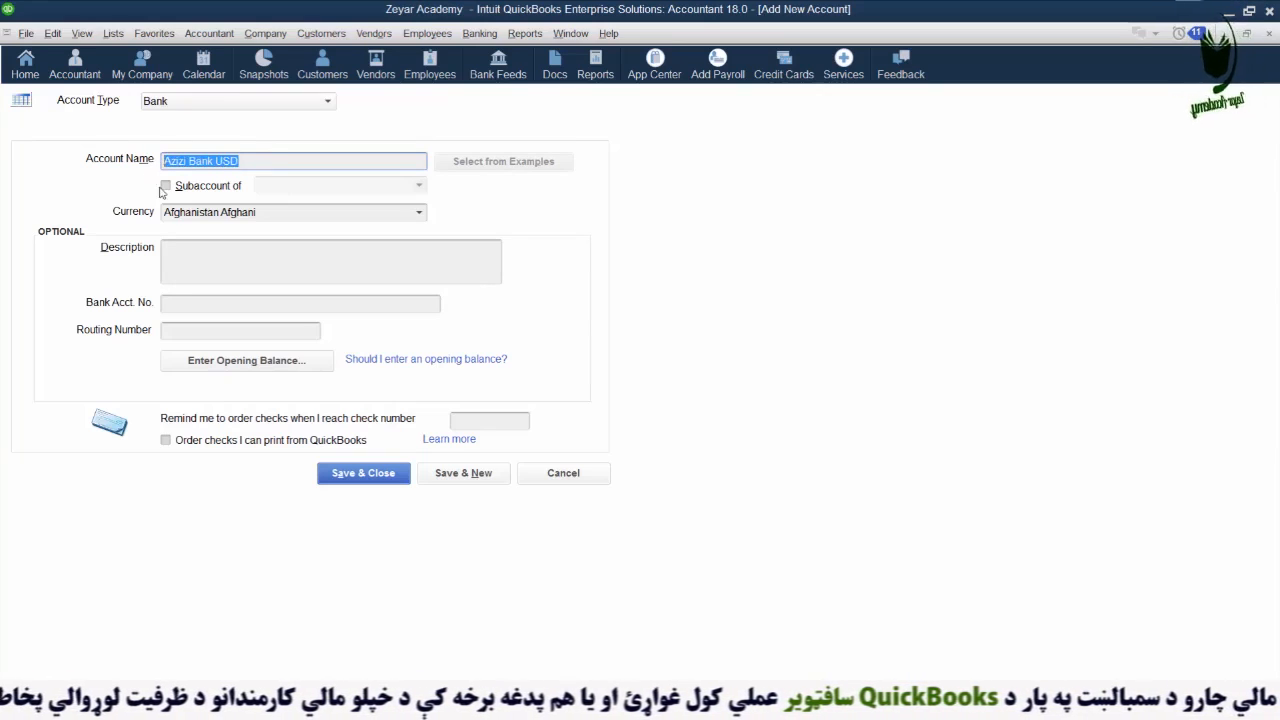
pyautogui.click(190, 264)
pyautogui.hotkey('ctrl', 'v')
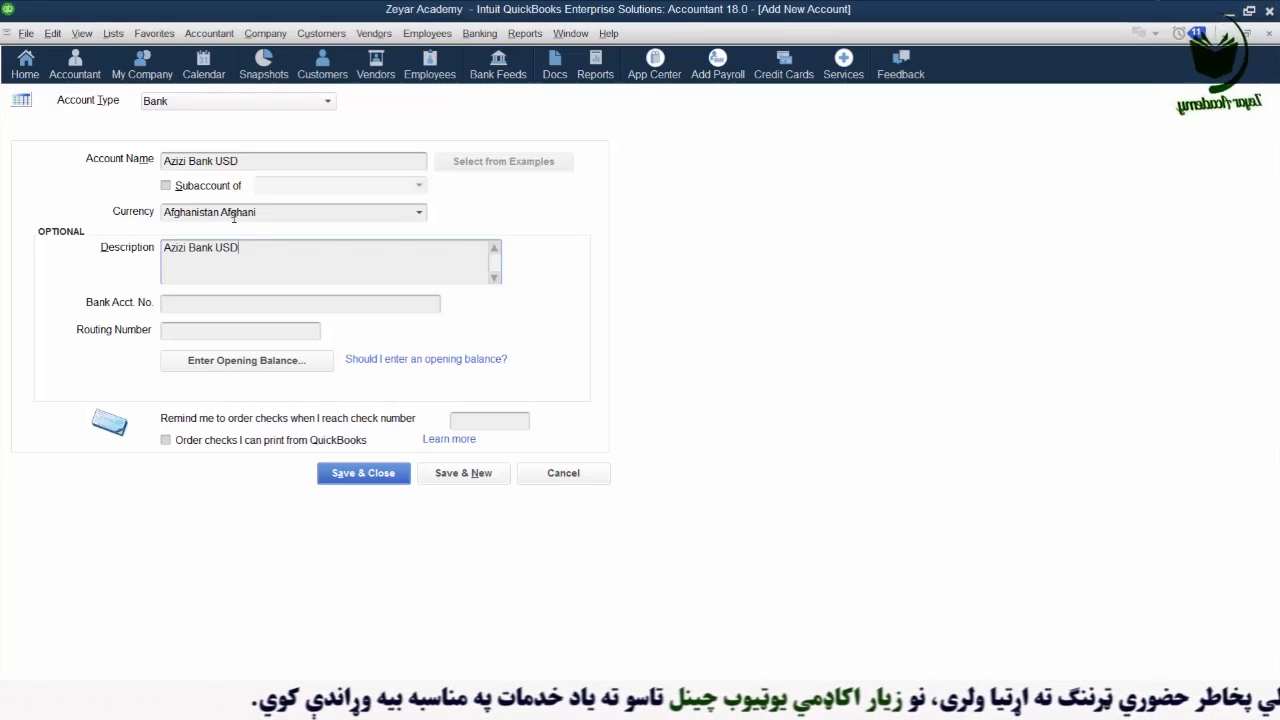
# - Set the new bank account's currency to US Dollar
pyautogui.click(418, 213)
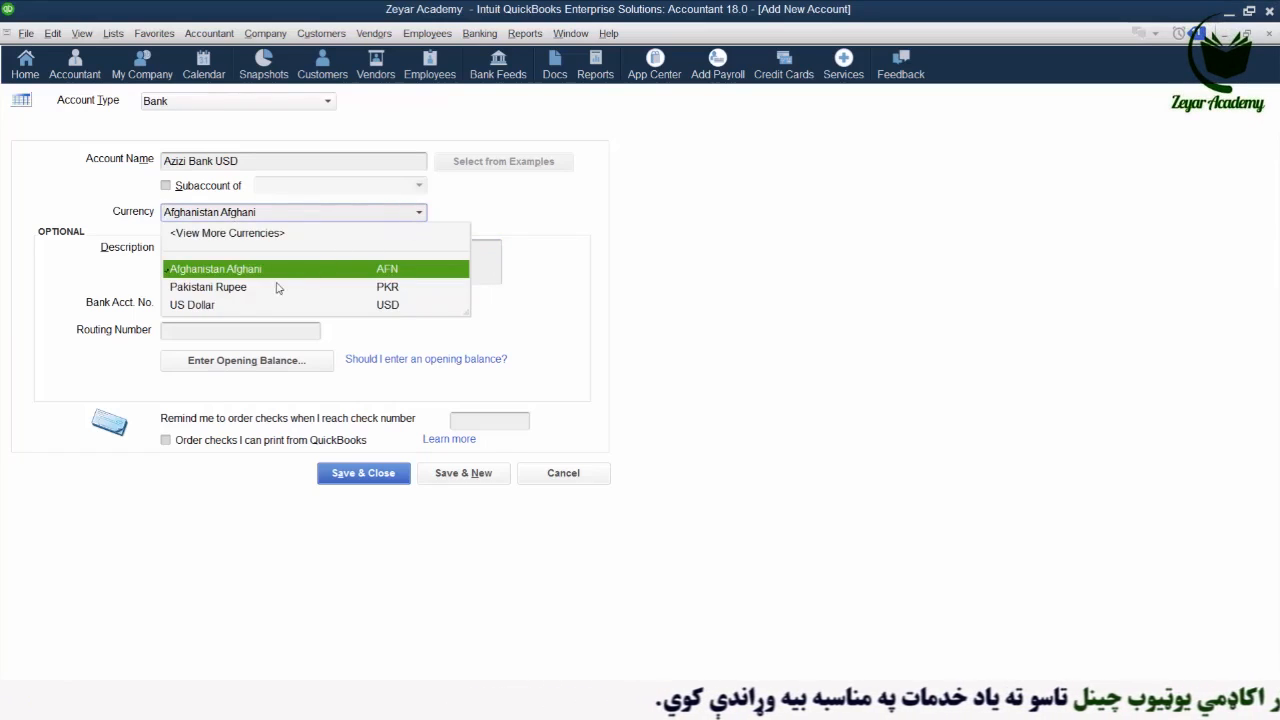
pyautogui.click(193, 305)
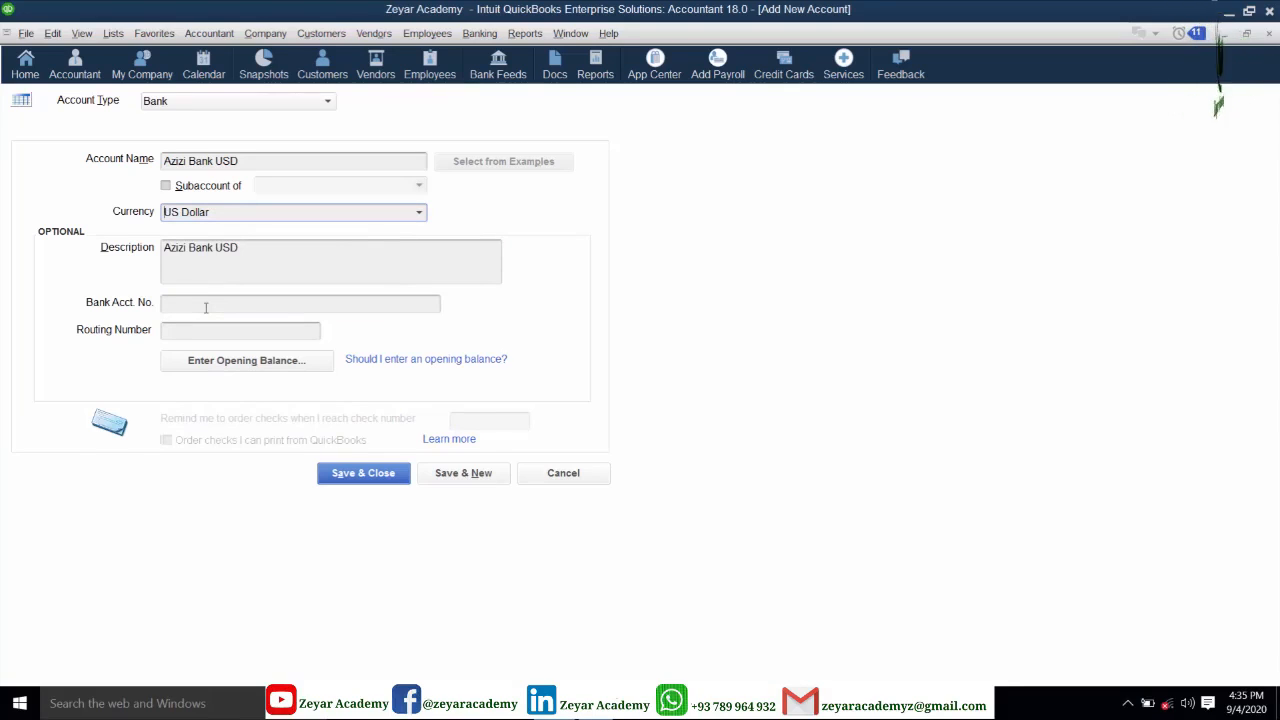
pyautogui.click(205, 307)
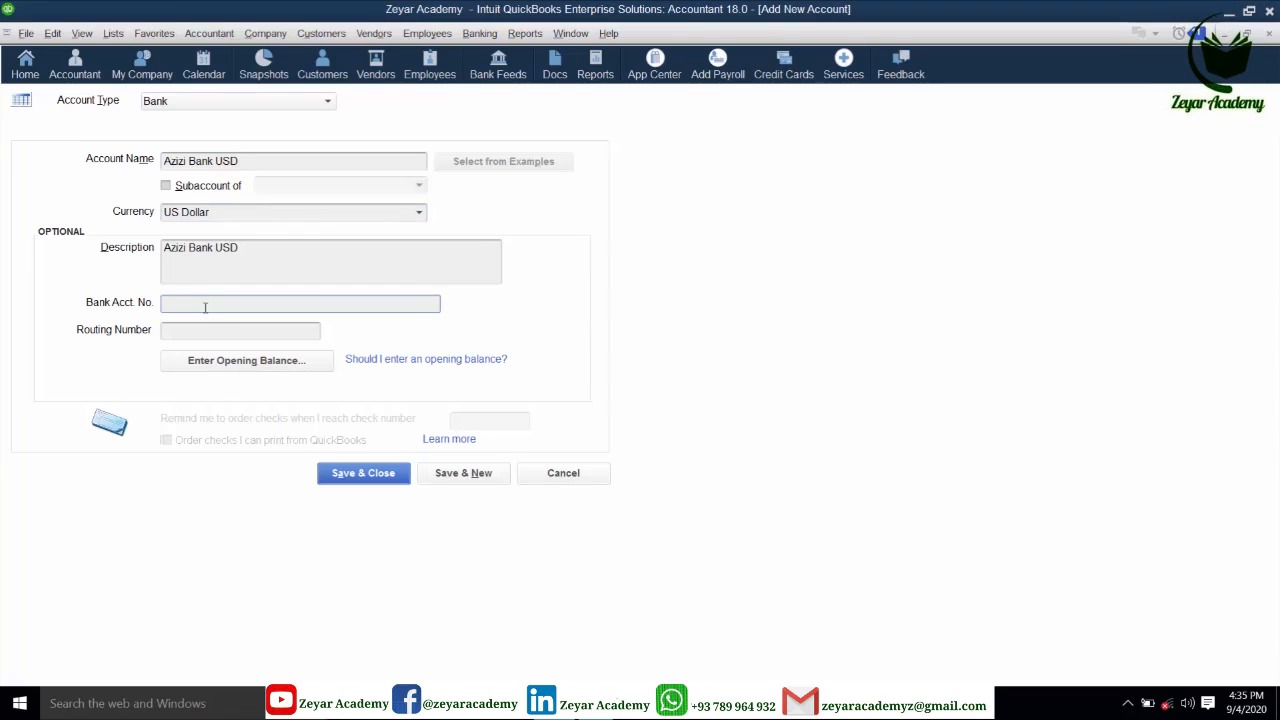
pyautogui.click(190, 334)
# - Give Azizi Bank USD a 500.00 opening balance dated 09/01/2020 at rate 77, and save it
pyautogui.click(230, 366)
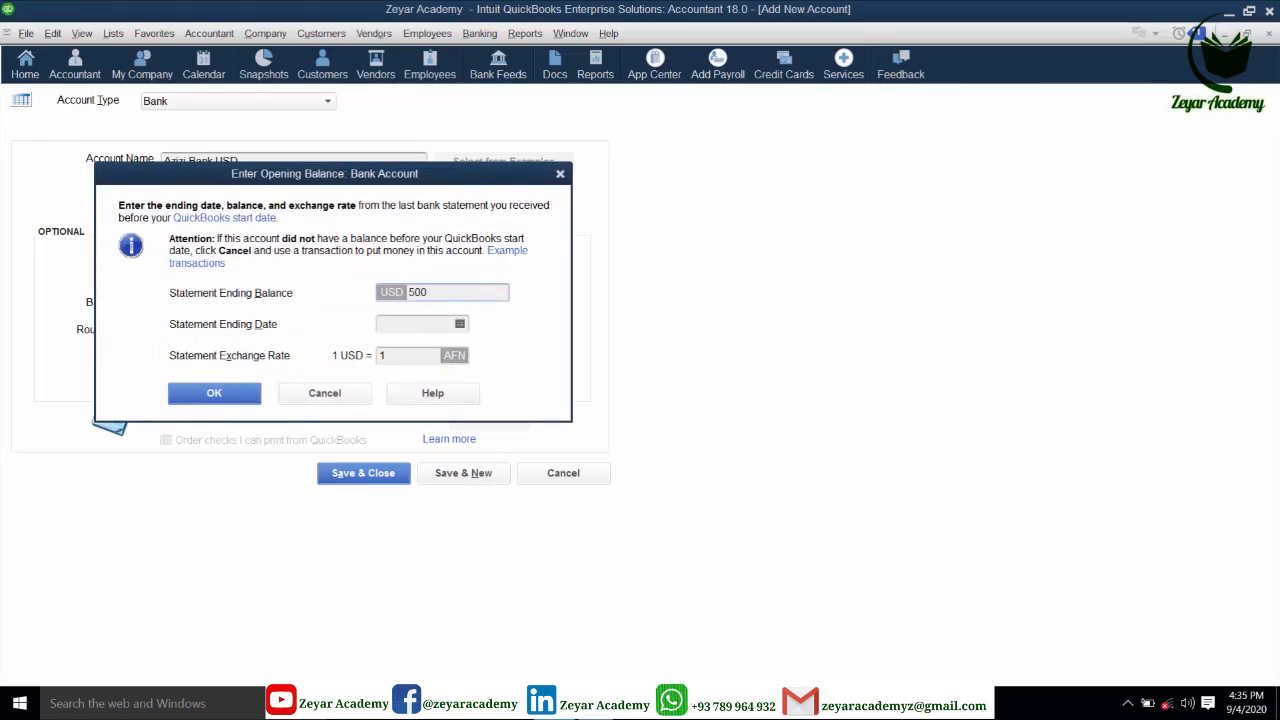
pyautogui.click(452, 326)
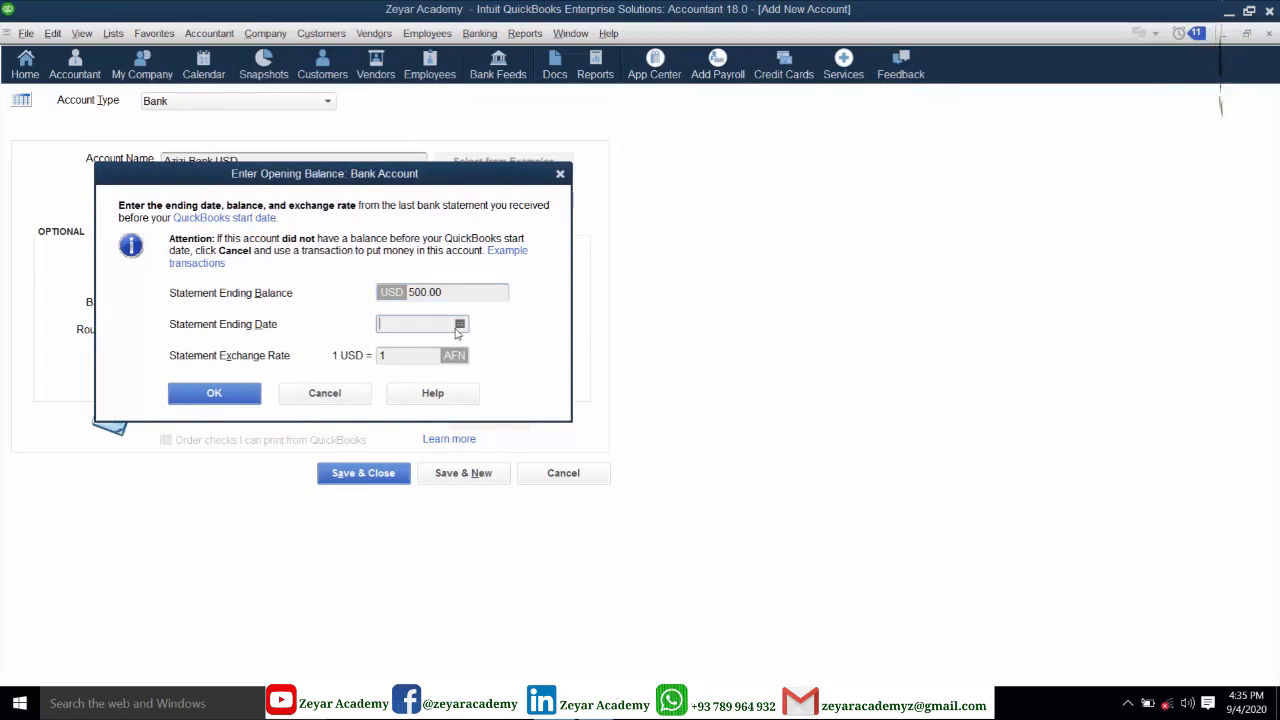
pyautogui.click(459, 324)
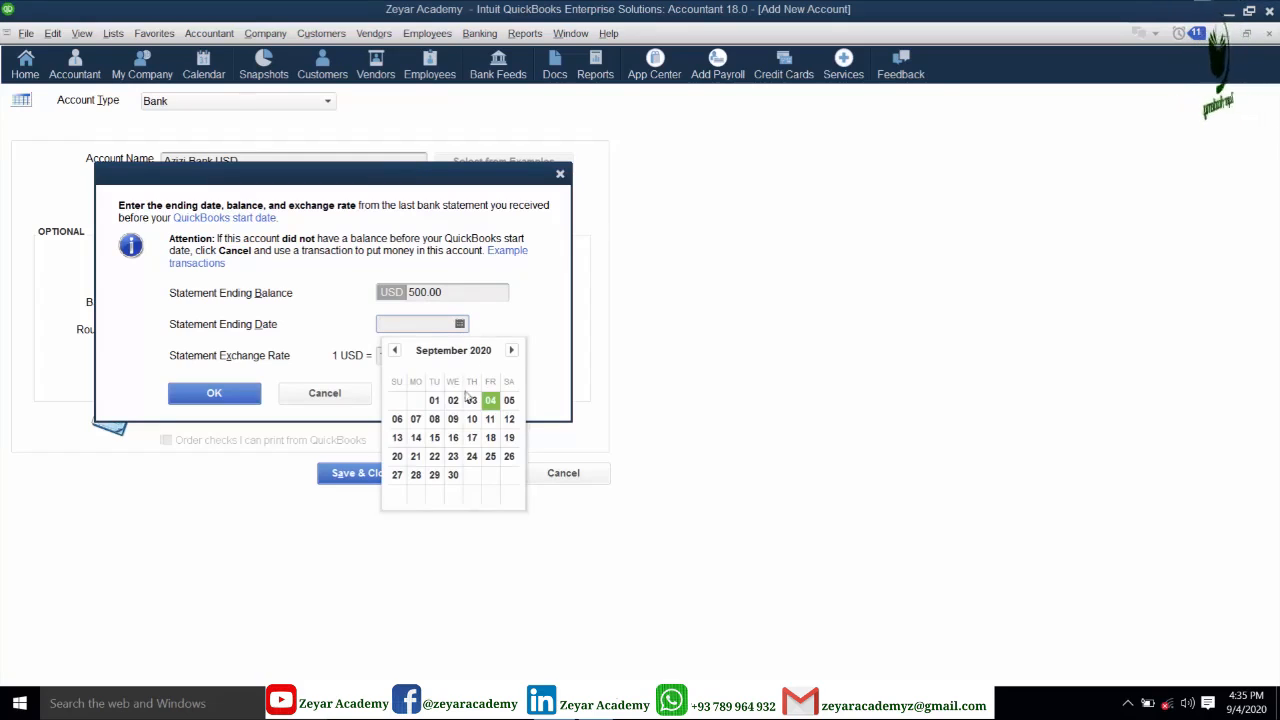
pyautogui.click(441, 407)
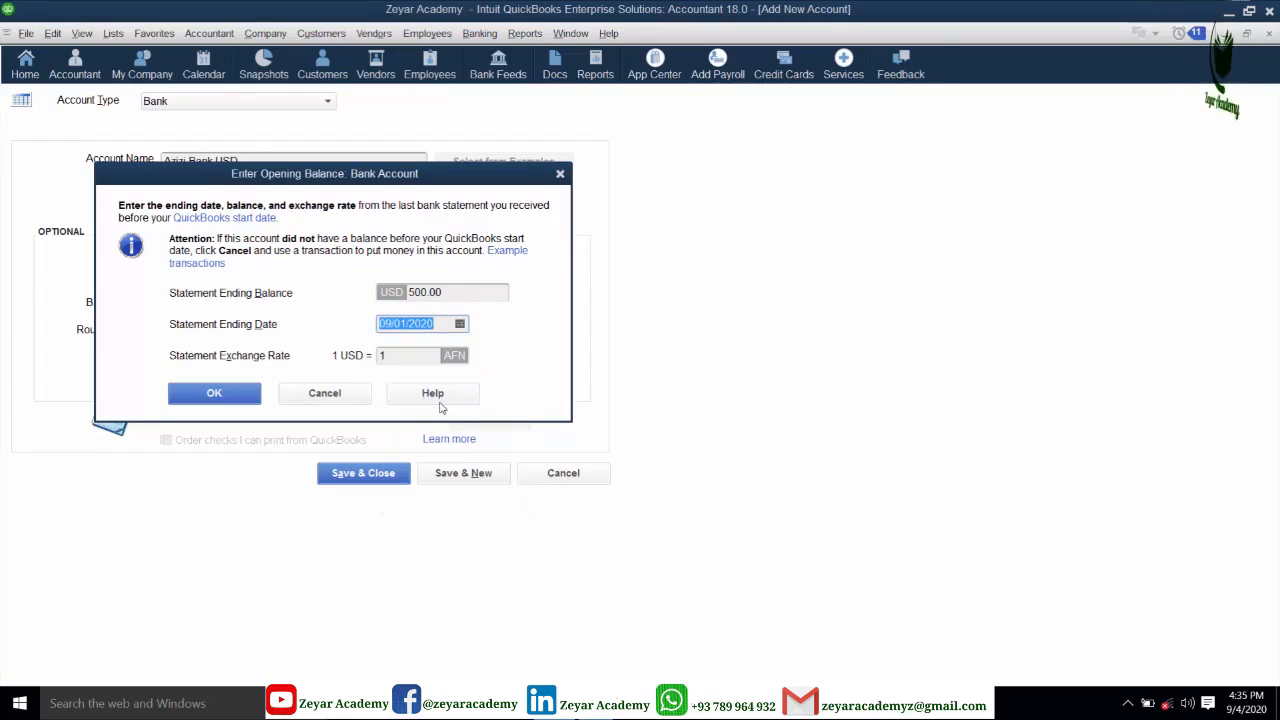
pyautogui.click(397, 355)
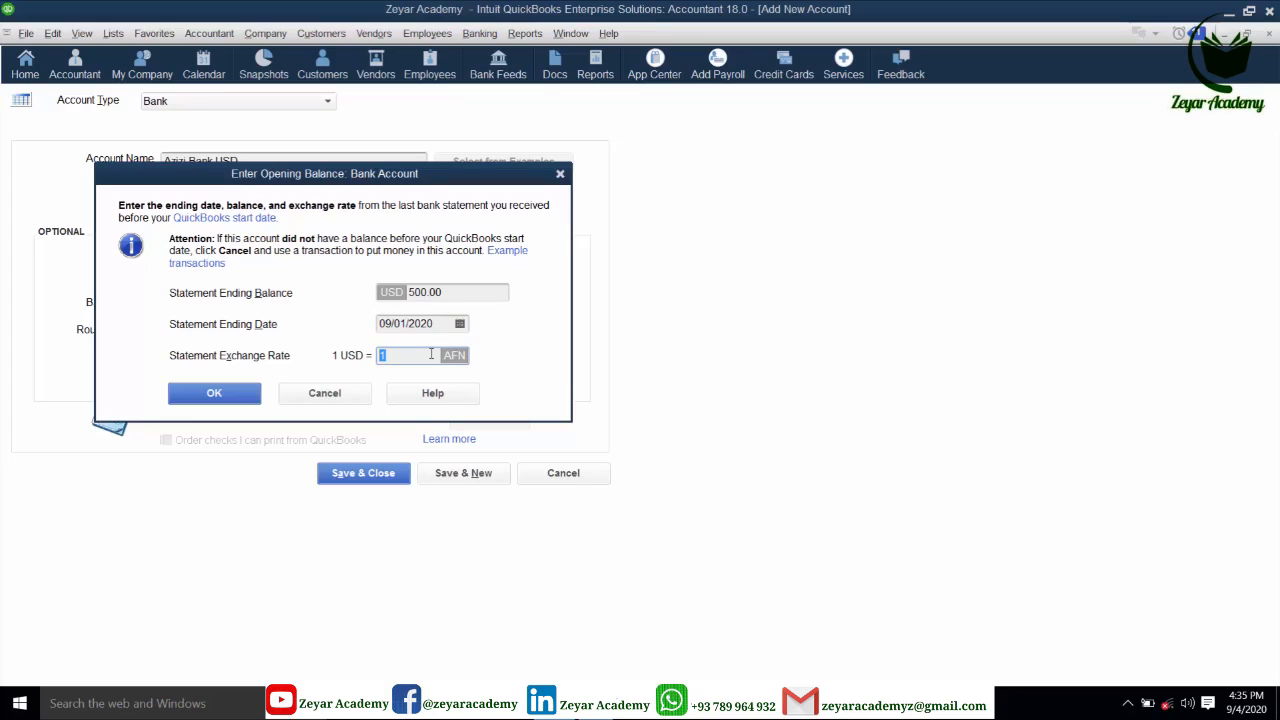
pyautogui.write('77')
pyautogui.click(215, 398)
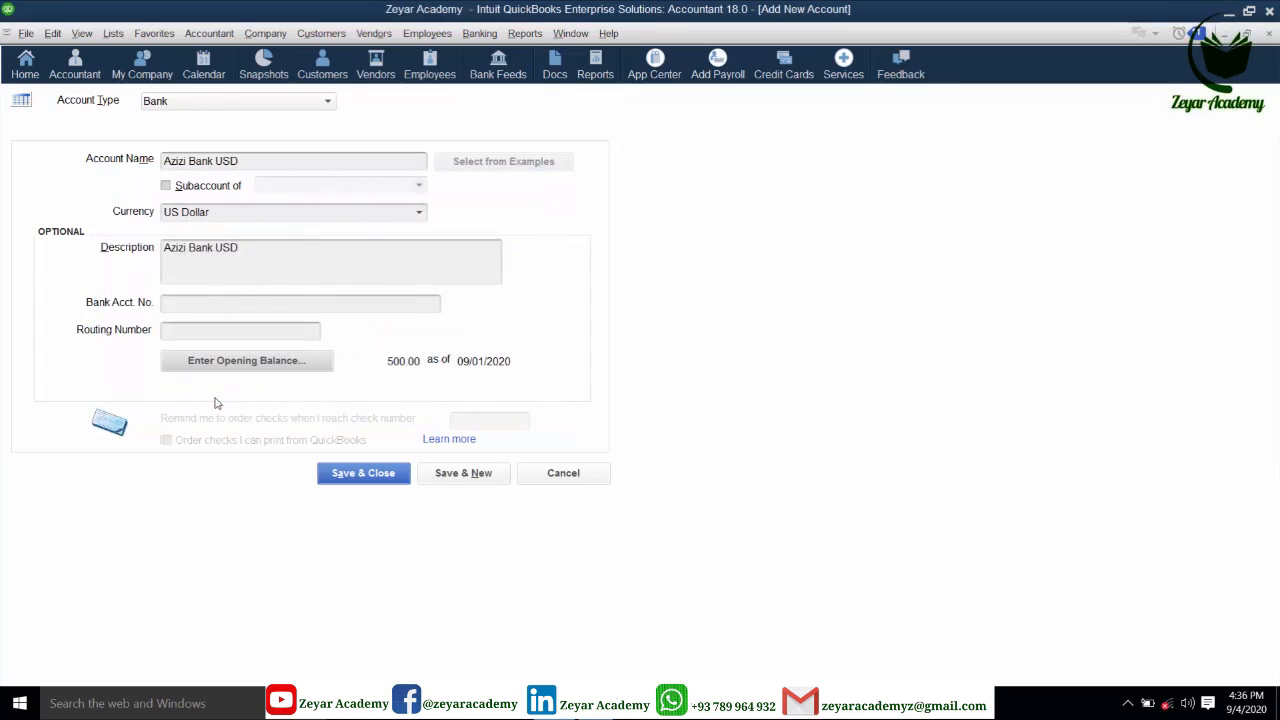
pyautogui.click(360, 476)
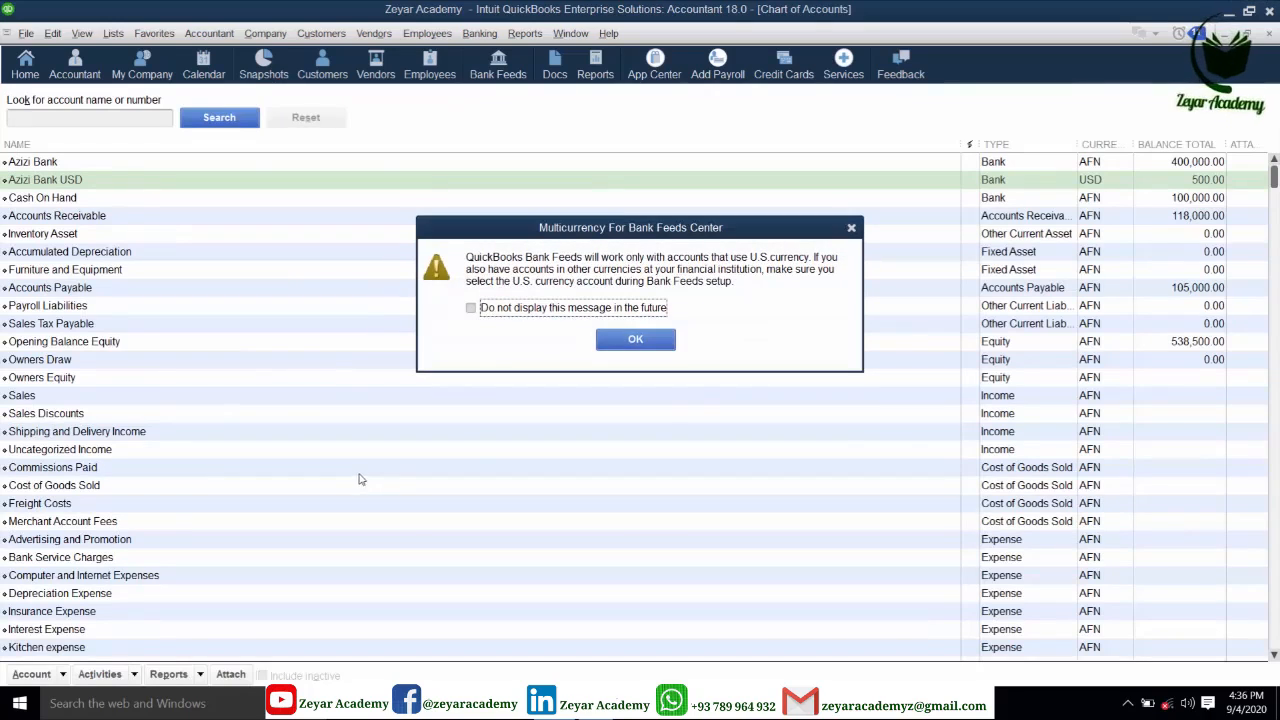
# - Dismiss the Bank Feeds multicurrency notice and decline setting up online Bank Feeds
pyautogui.click(640, 339)
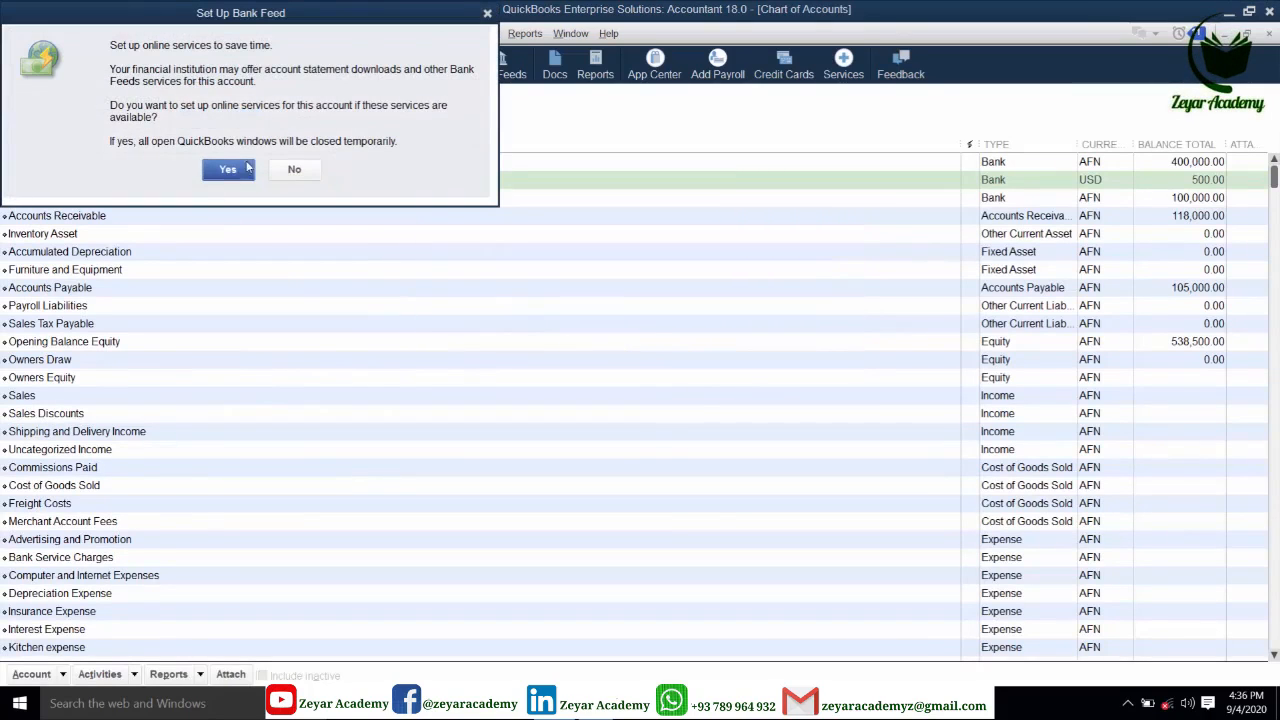
pyautogui.click(294, 170)
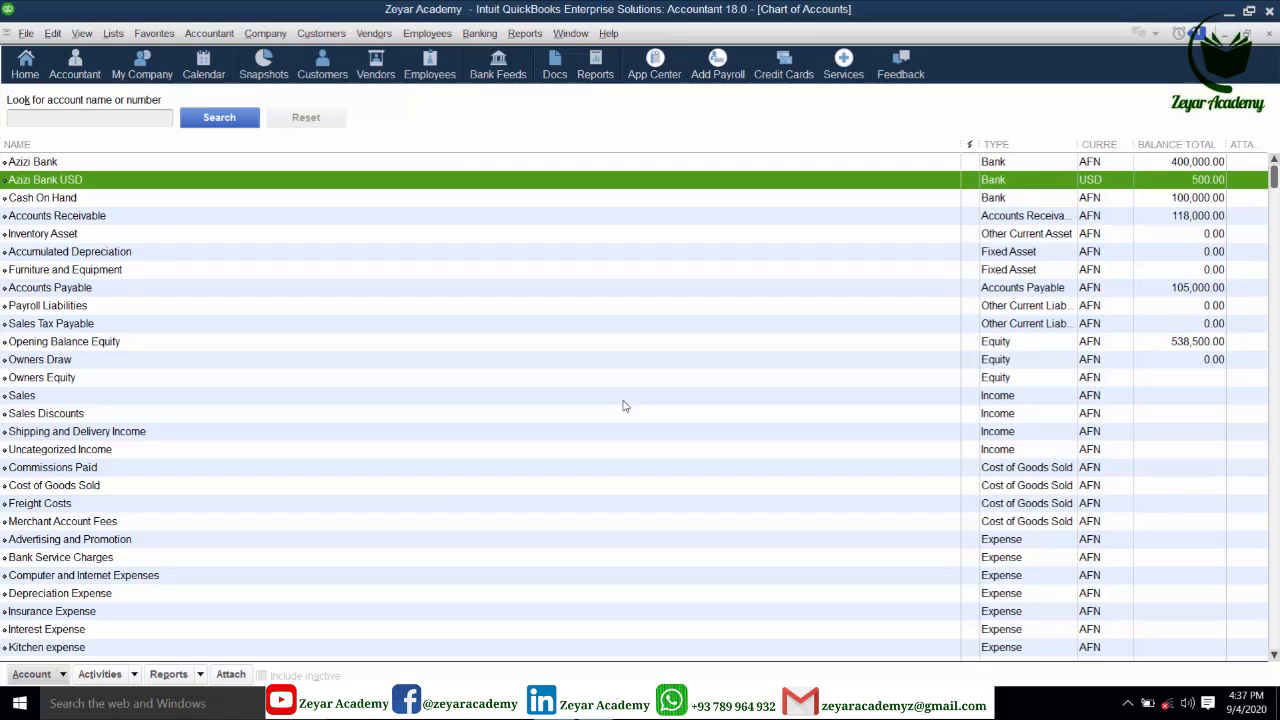
# - Rename the original Azizi Bank account to 'Azizi Bank AFN' and close the Chart of Accounts
pyautogui.click(63, 166)
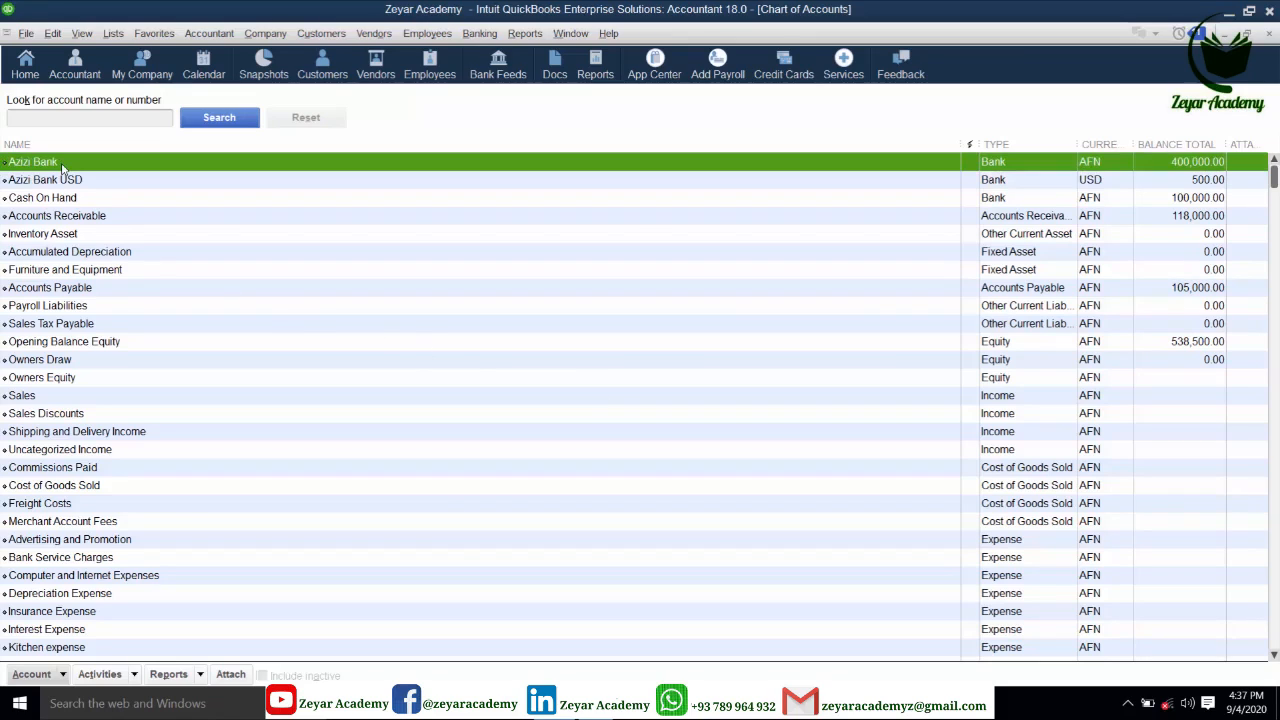
pyautogui.rightClick(69, 168)
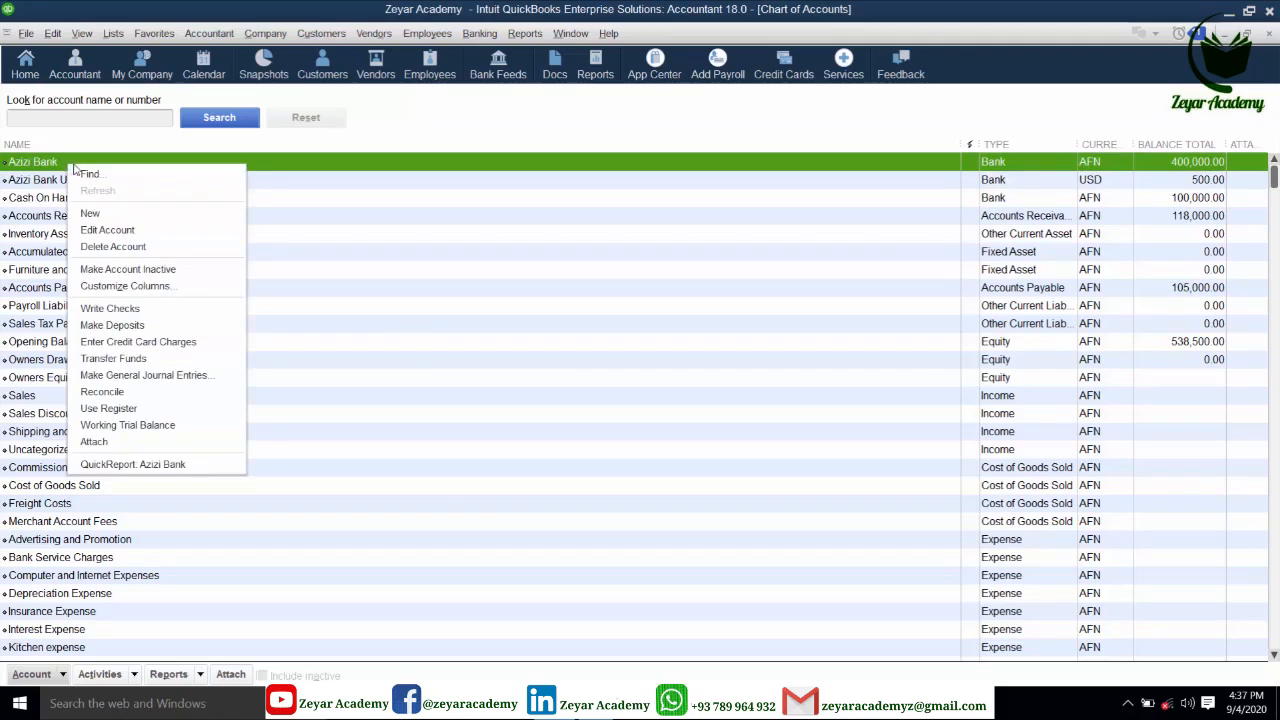
pyautogui.click(112, 230)
pyautogui.click(228, 161)
pyautogui.write('AFN')
pyautogui.click(432, 474)
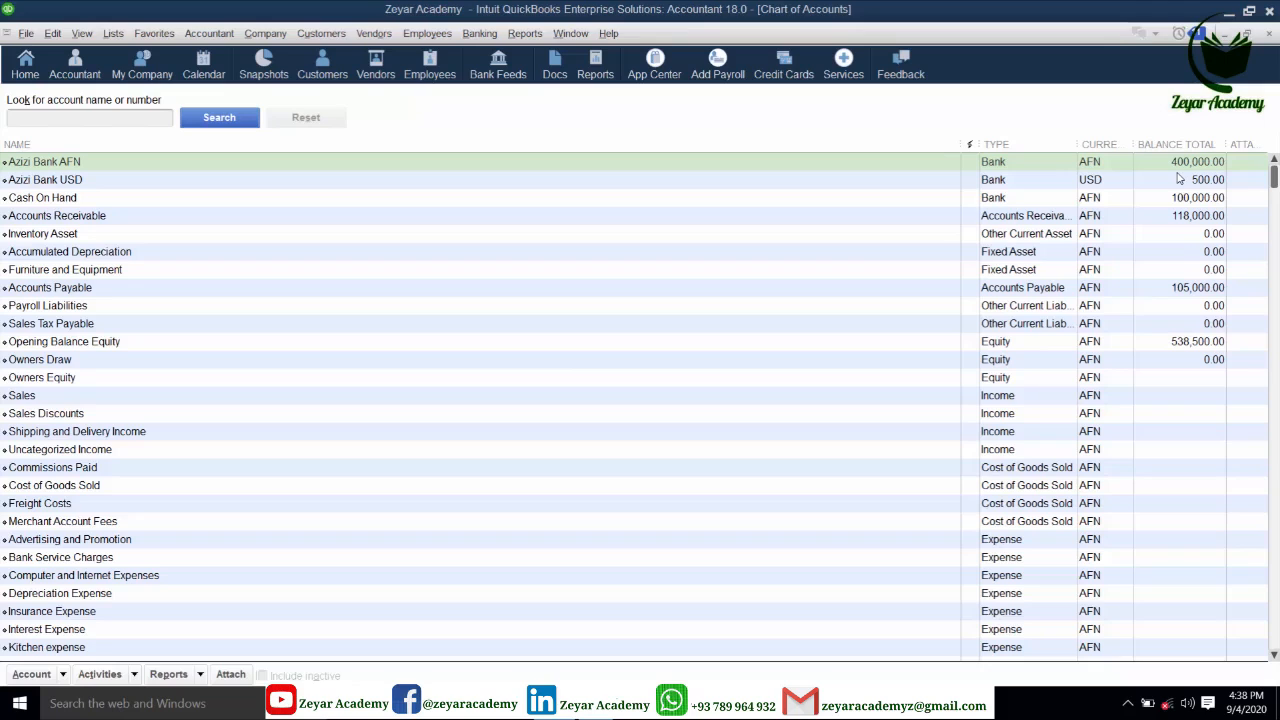
pyautogui.press('Escape')
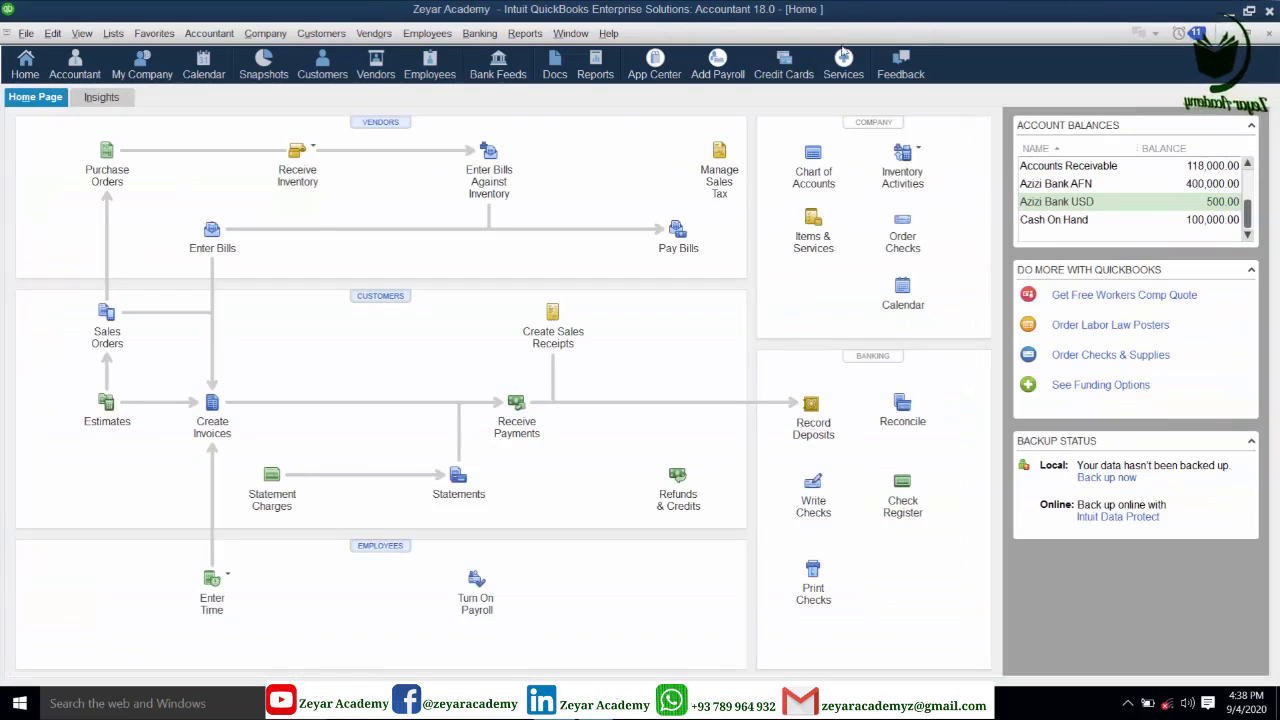
# - In the Customer Center, add a new customer with a ' USD' name suffix and US Dollar currency
pyautogui.click(321, 33)
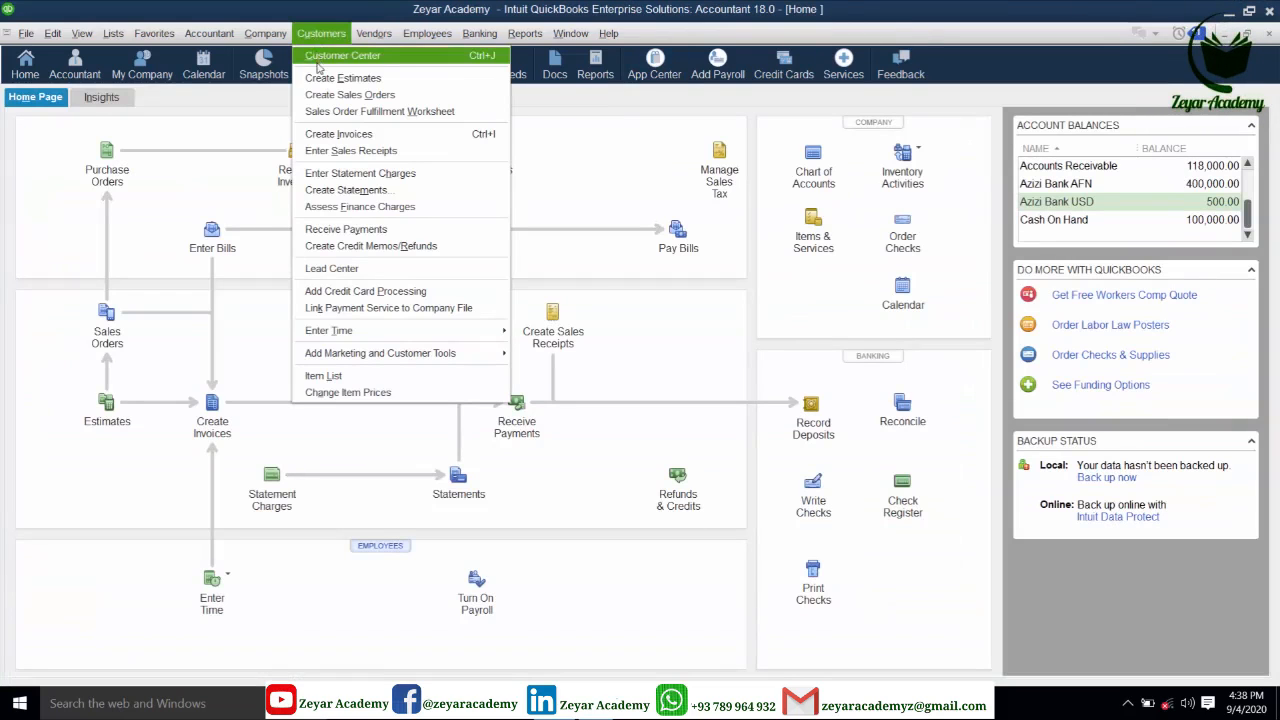
pyautogui.click(348, 58)
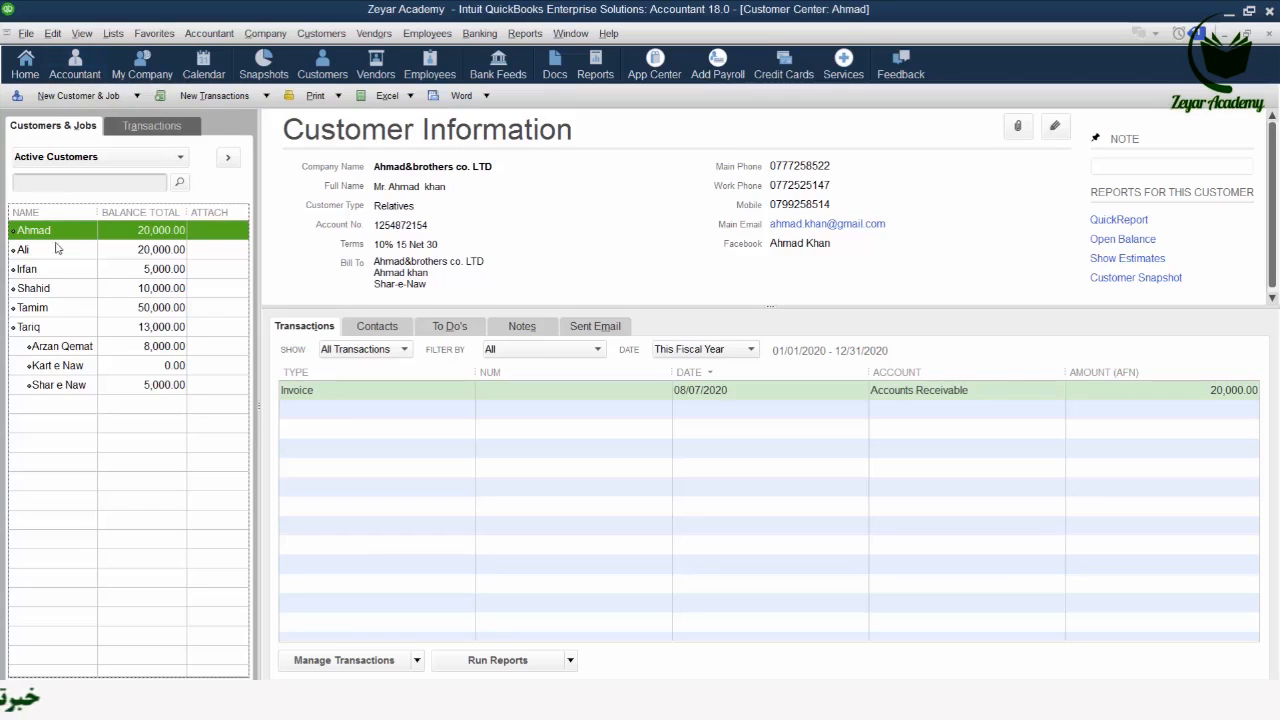
pyautogui.click(78, 95)
pyautogui.click(88, 119)
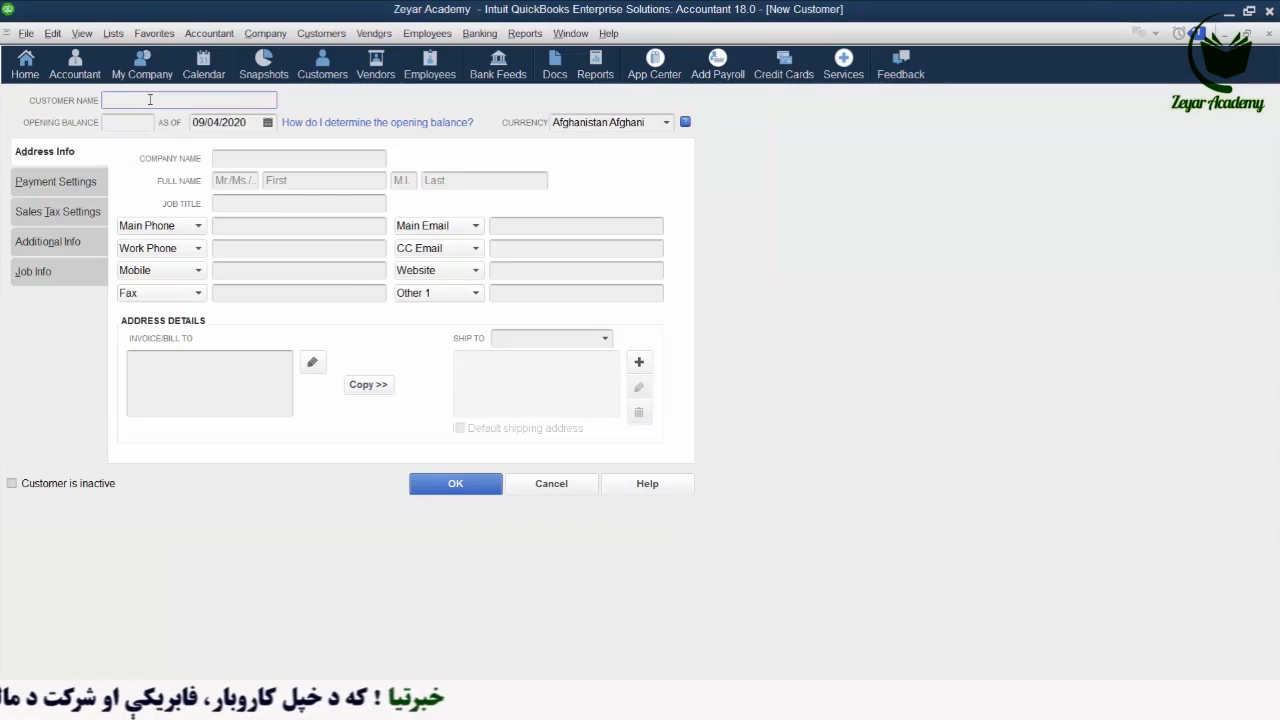
pyautogui.write('A')
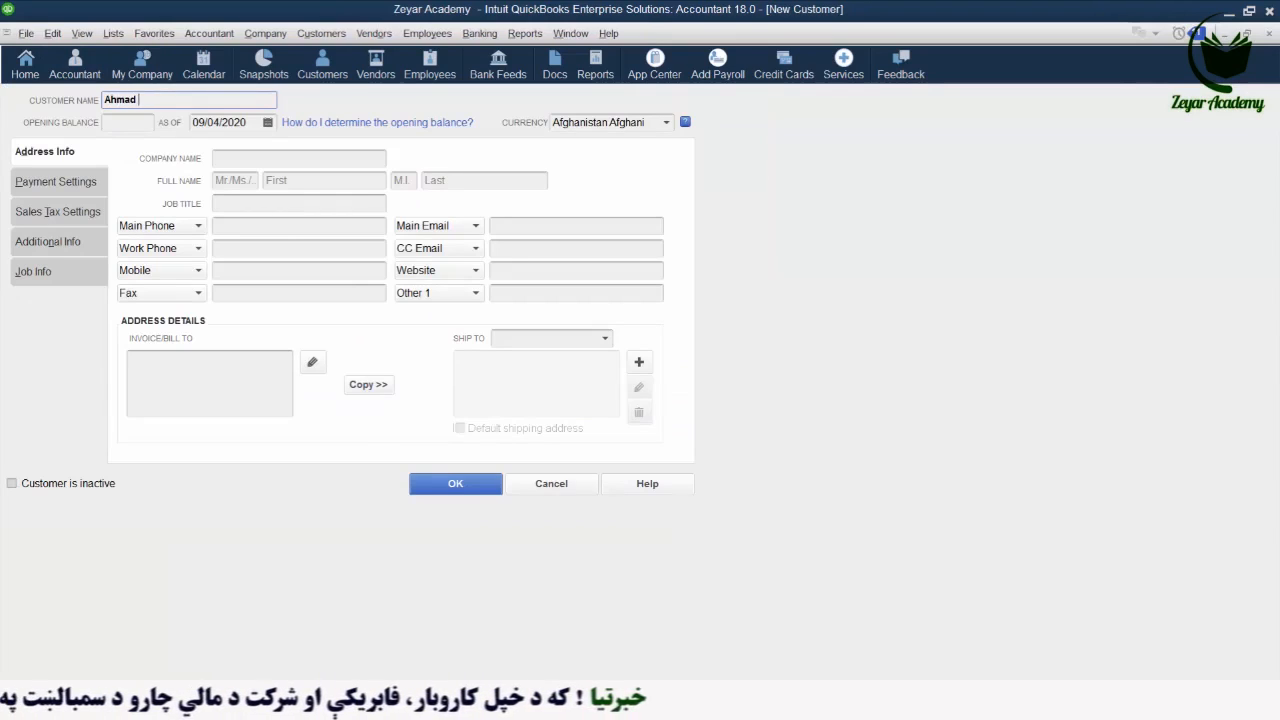
pyautogui.write('hmad ')
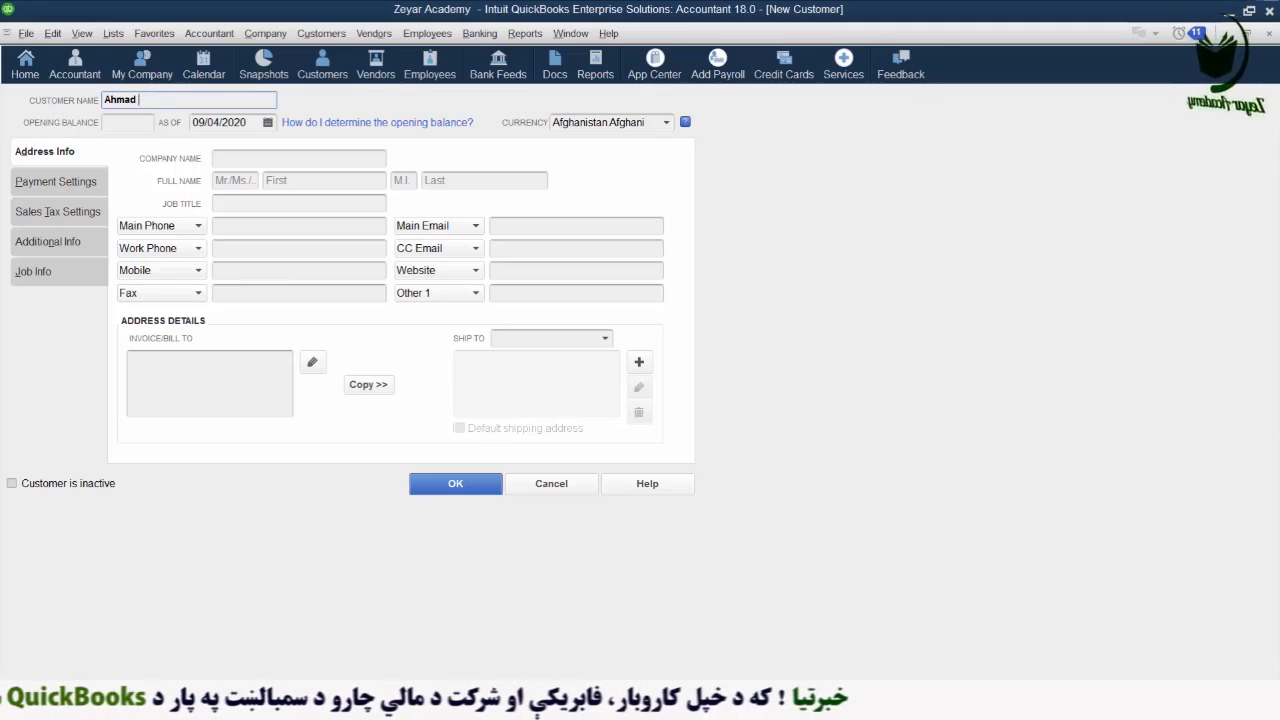
pyautogui.write('USD')
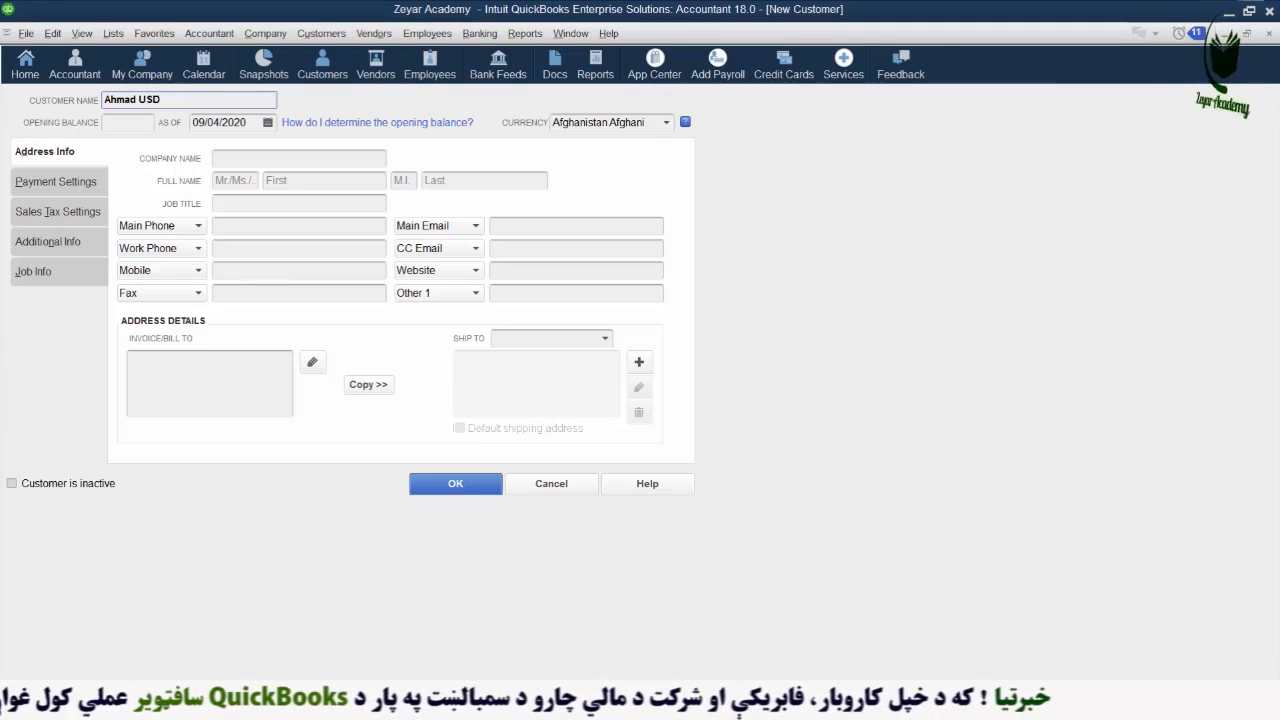
pyautogui.click(665, 122)
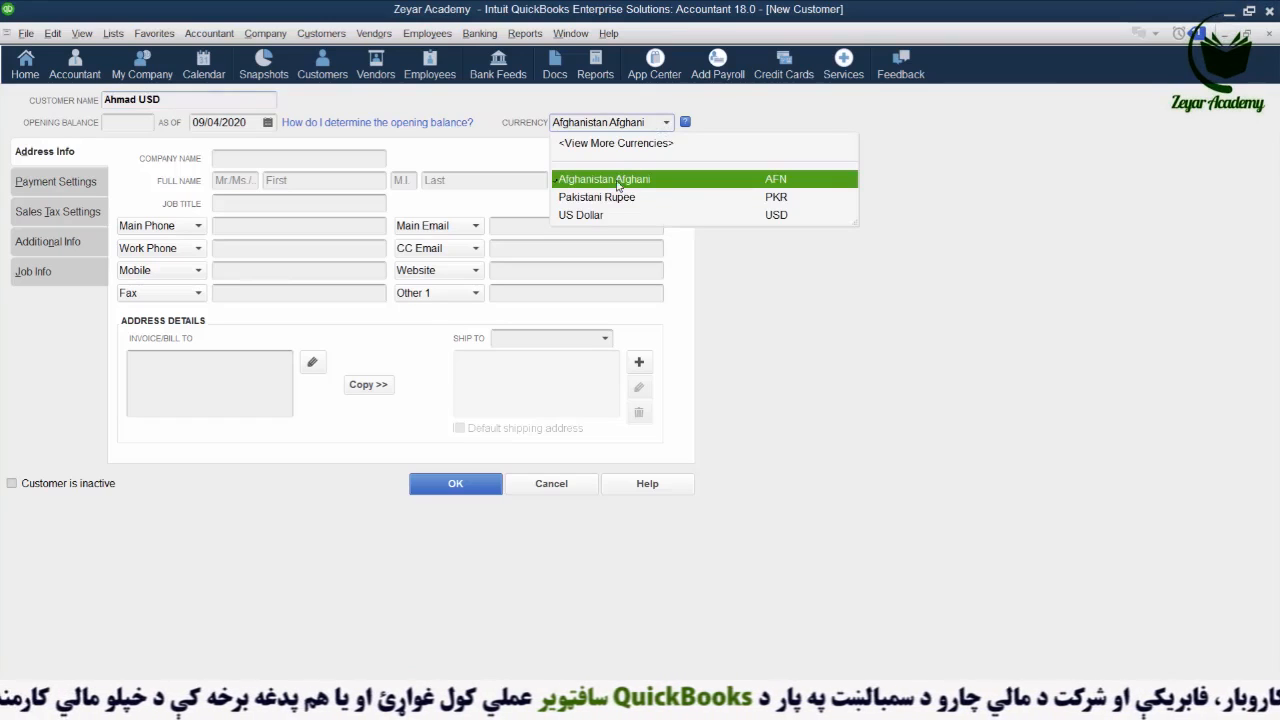
pyautogui.click(583, 217)
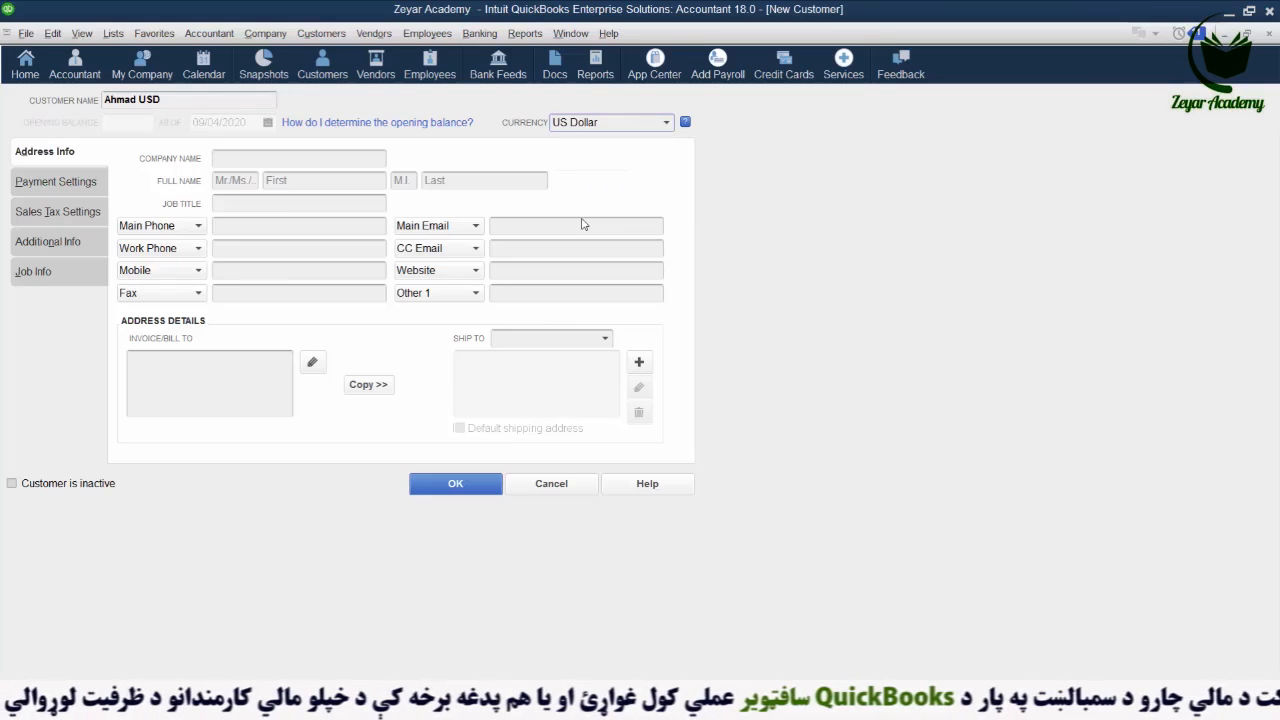
pyautogui.click(318, 162)
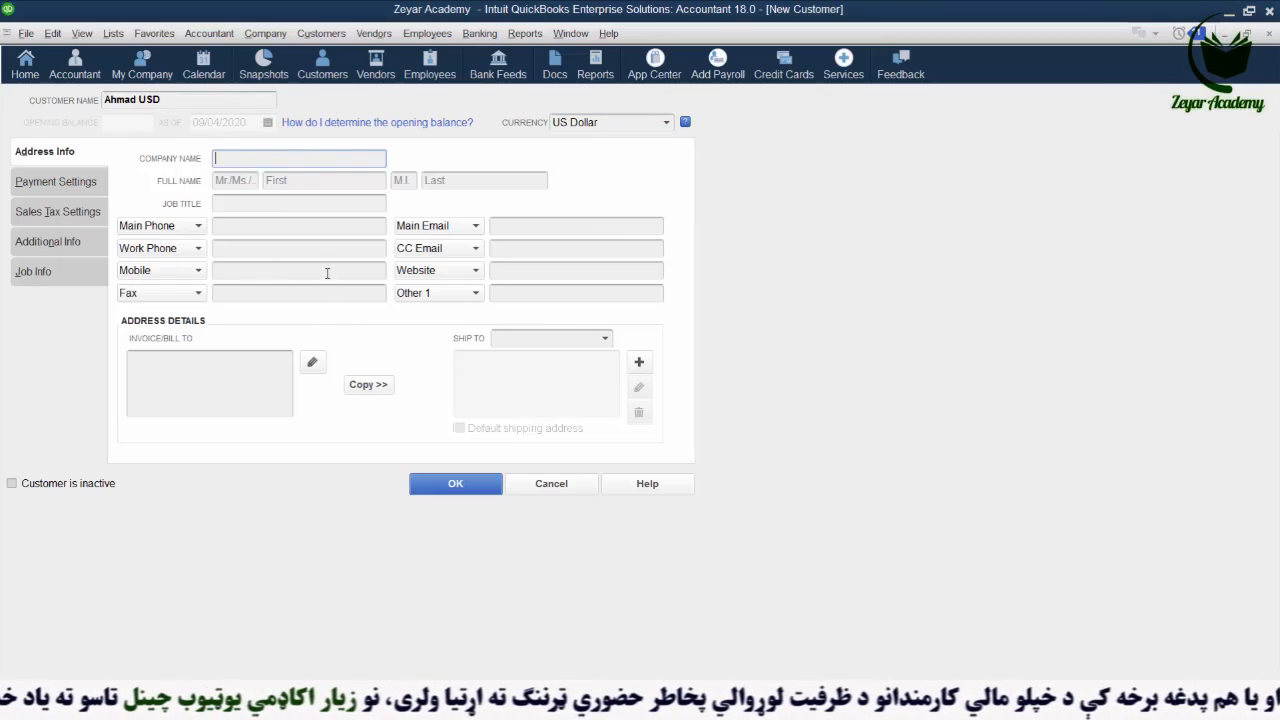
pyautogui.click(461, 484)
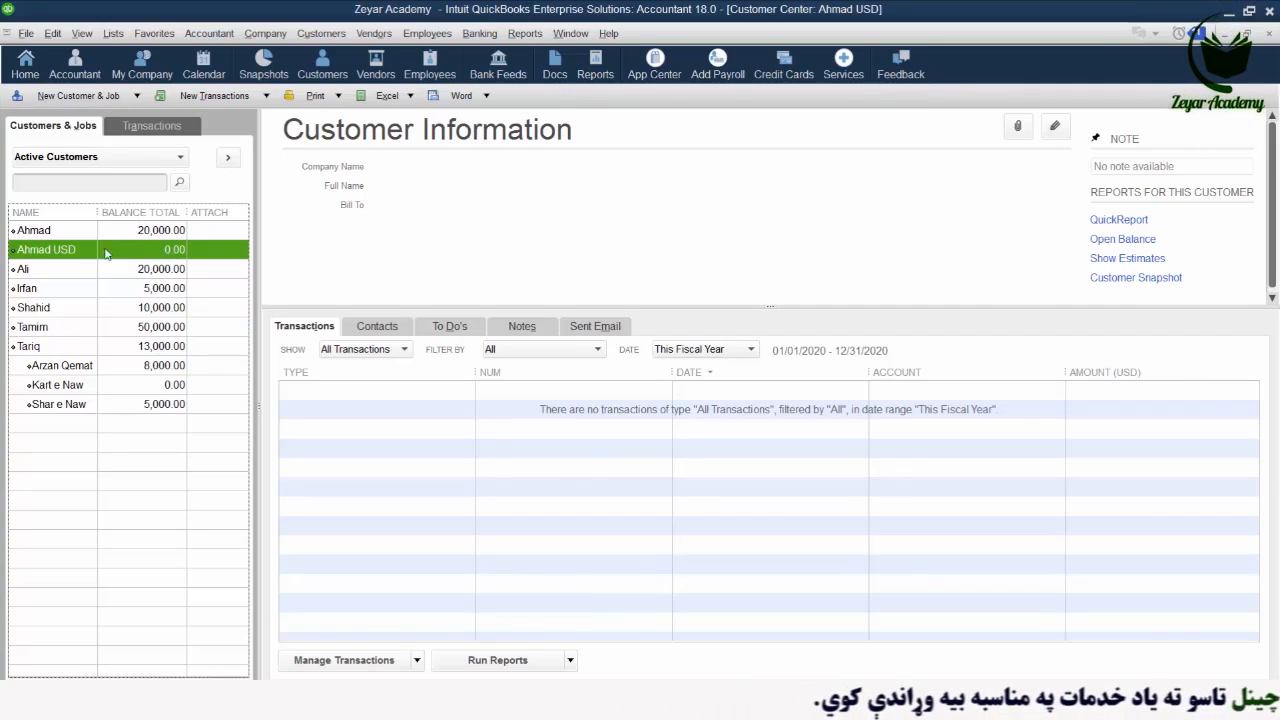
# - Append ' AFN' to the existing Afghani customer's name and save it
pyautogui.click(75, 234)
pyautogui.rightClick(72, 232)
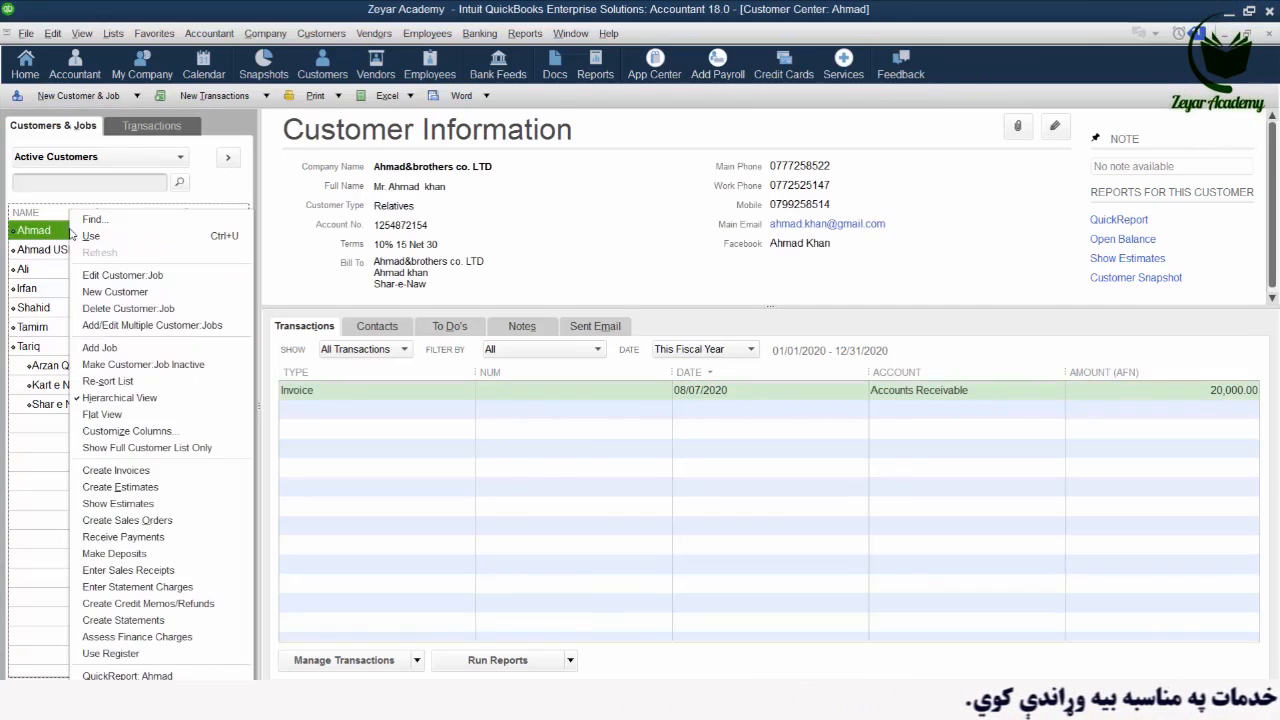
pyautogui.click(140, 275)
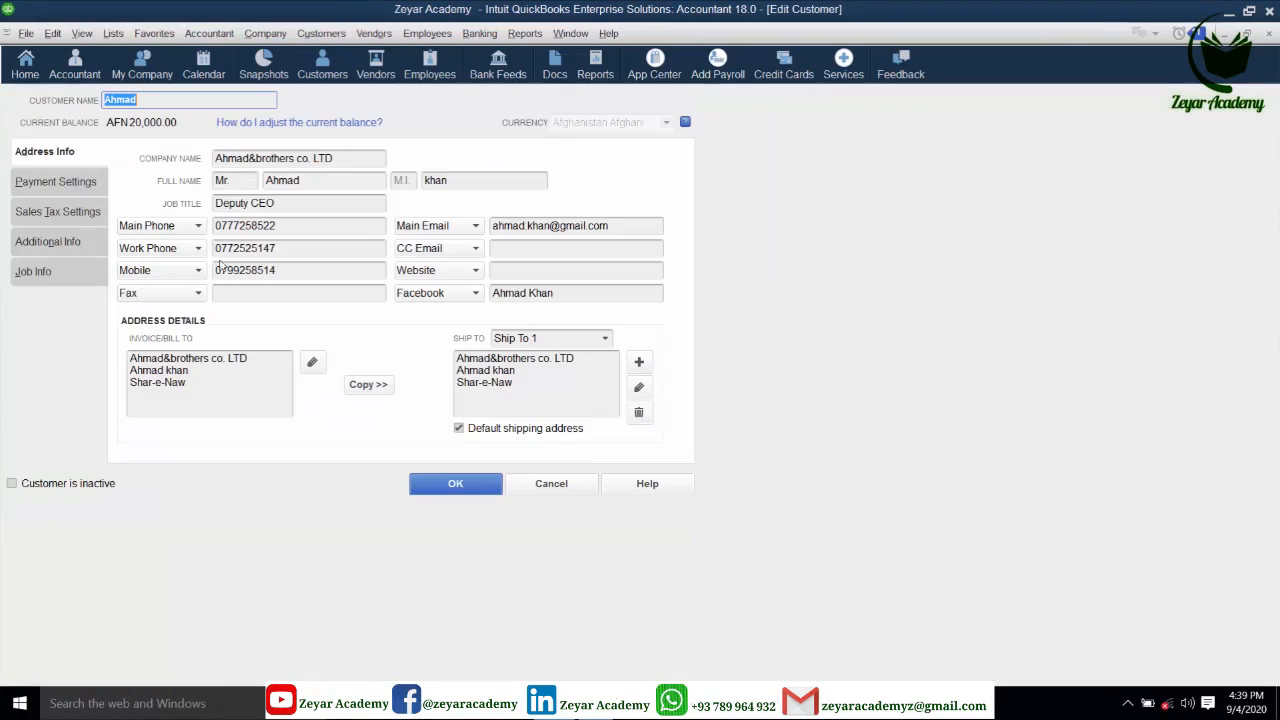
pyautogui.click(184, 102)
pyautogui.write('AFN')
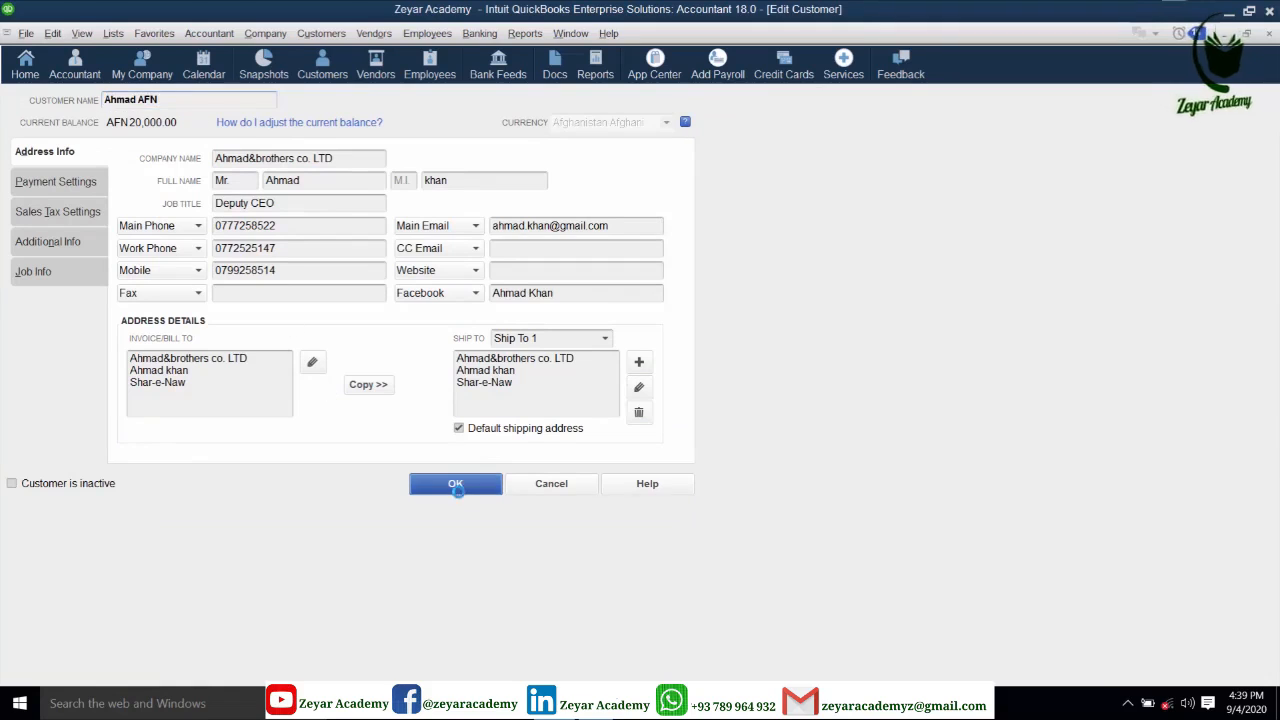
pyautogui.click(455, 483)
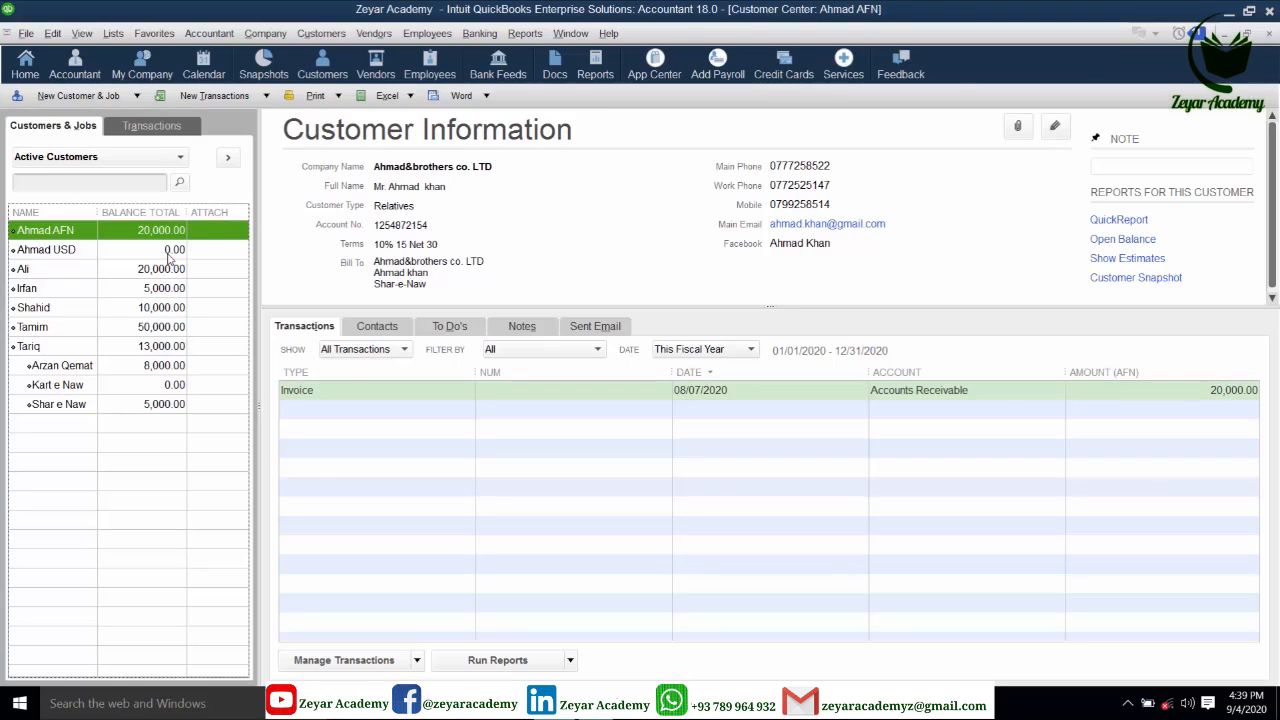
# - Edit the Ahmad USD customer record and save the customer's main phone number in Main Phone
pyautogui.click(170, 250)
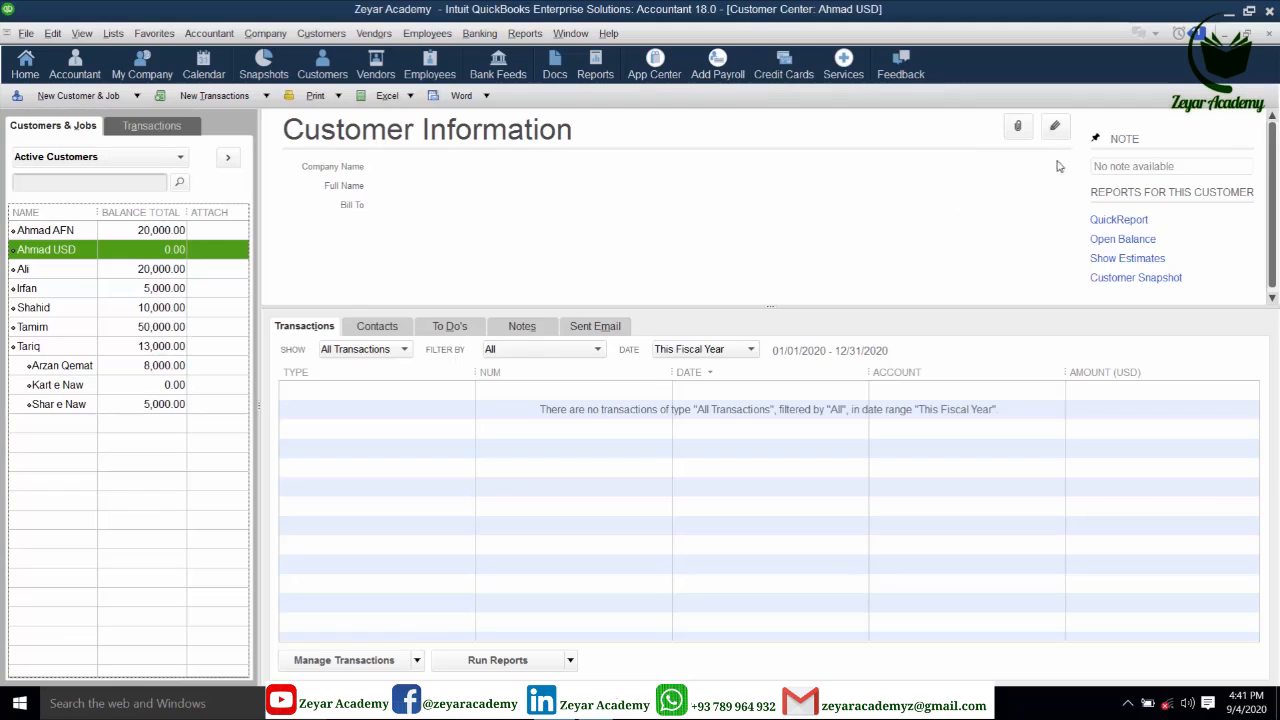
pyautogui.click(1055, 130)
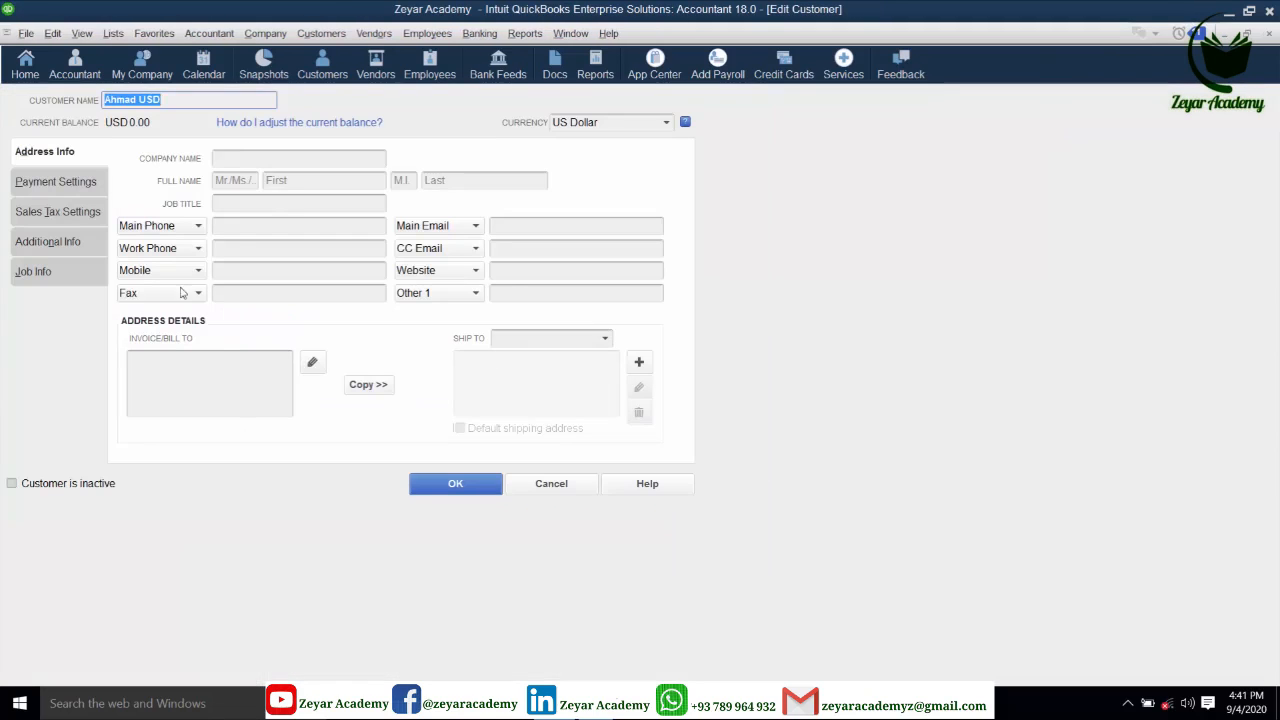
pyautogui.click(268, 228)
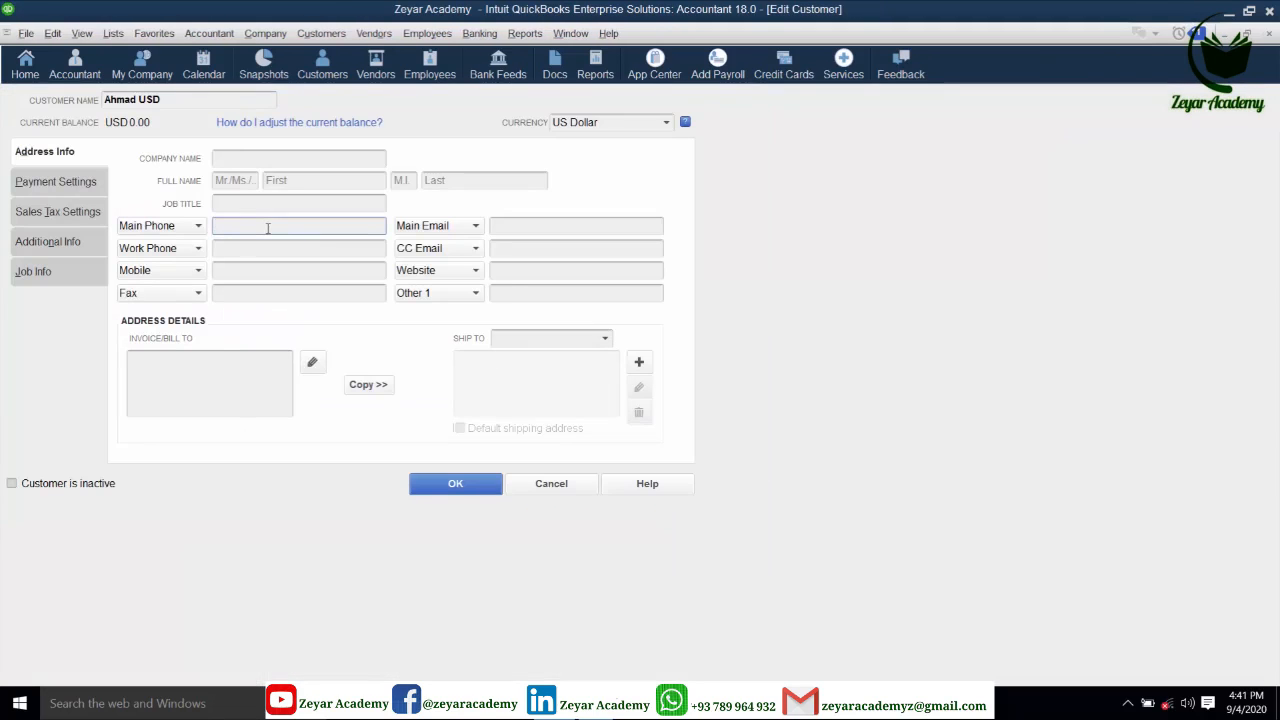
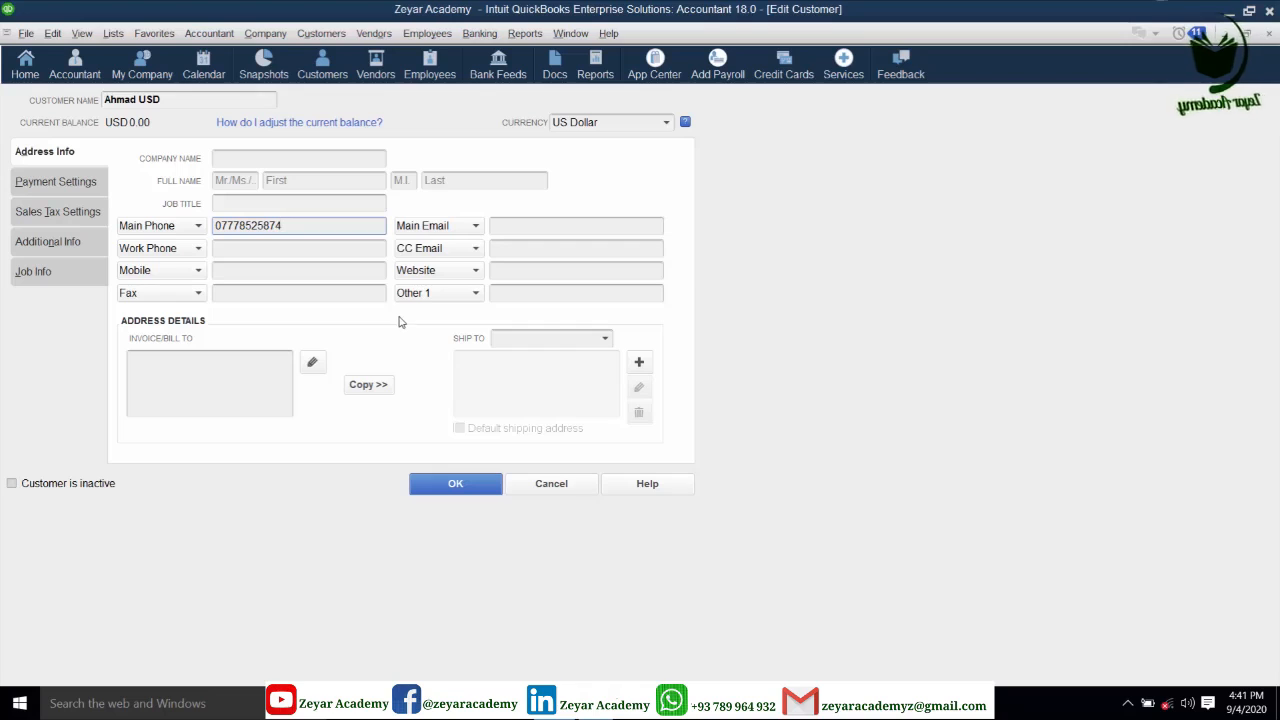
pyautogui.click(453, 478)
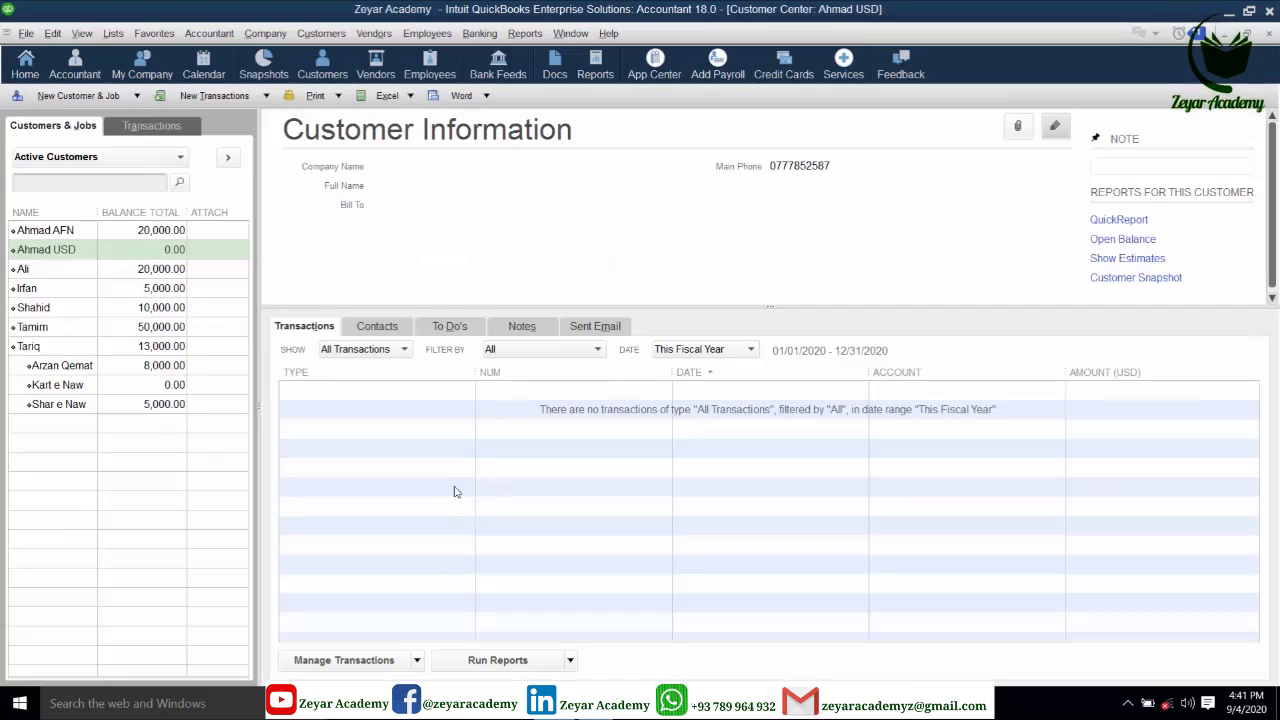
# - Browse Ahmad USD's attachments without attaching anything, then bring up the Vendor Center
pyautogui.click(1018, 128)
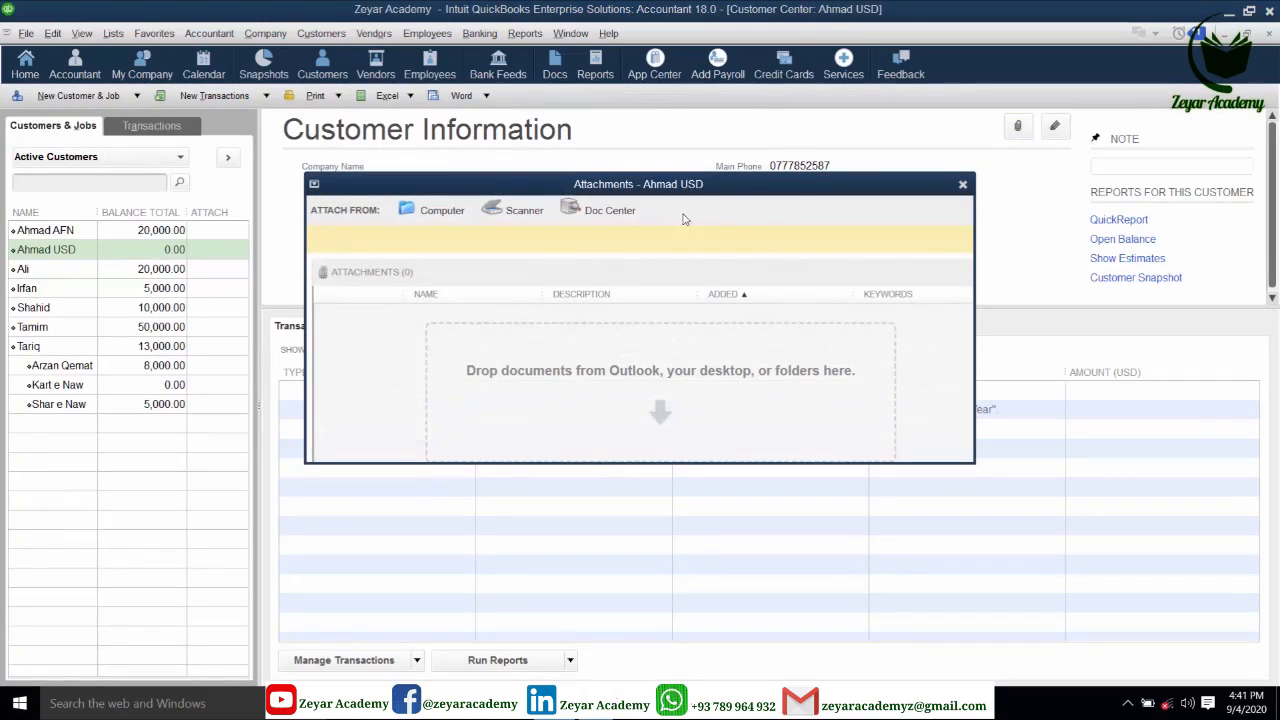
pyautogui.click(436, 212)
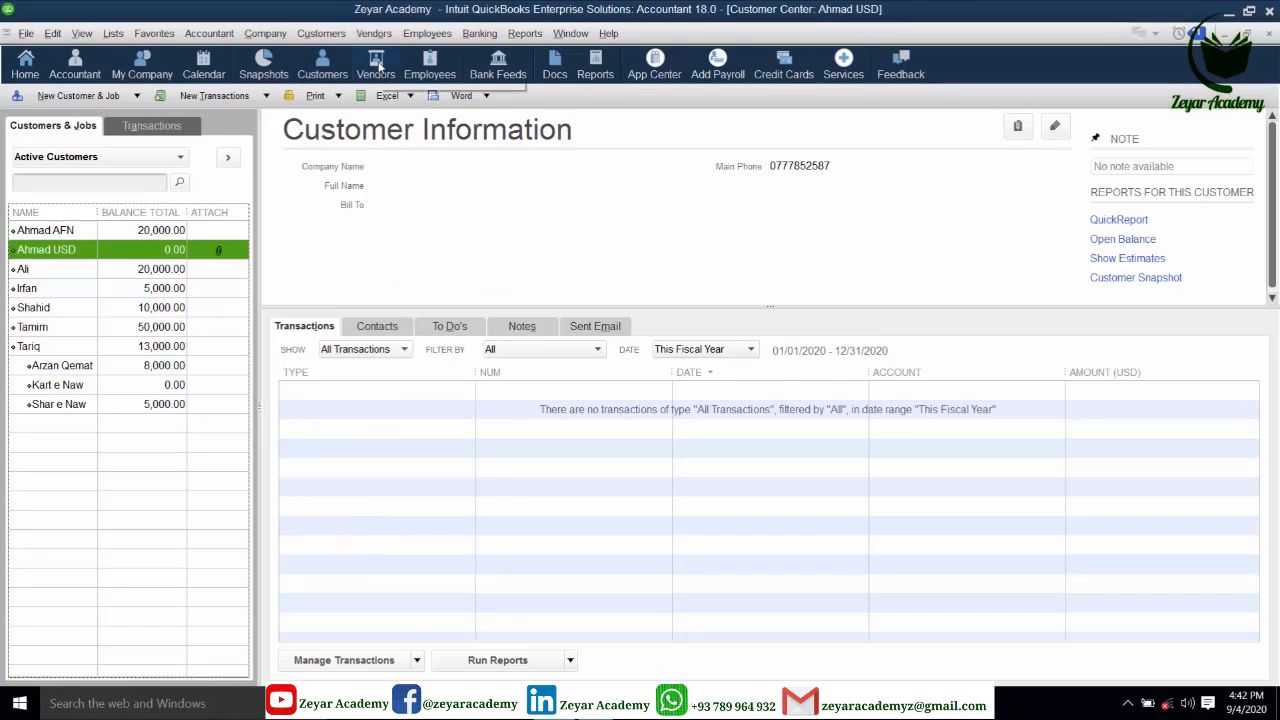
pyautogui.click(378, 66)
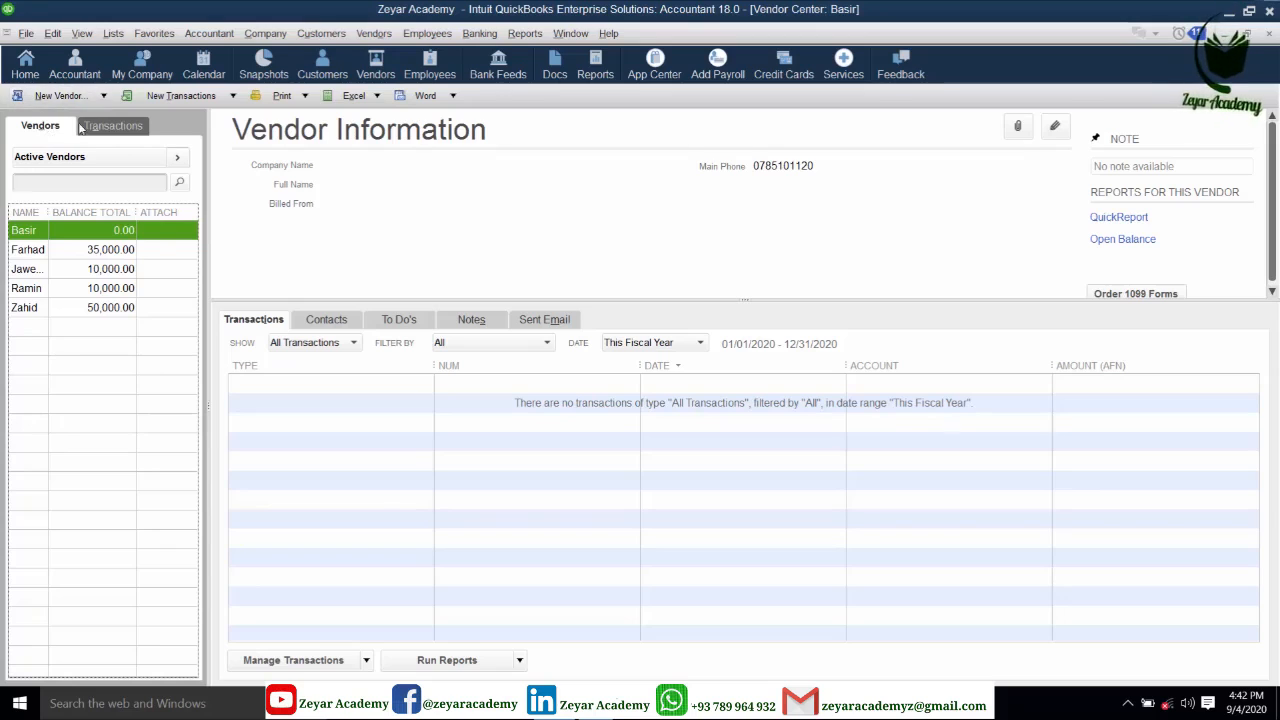
# - Create vendor Basir USD with US Dollar currency and the vendor's mobile number
pyautogui.click(38, 97)
pyautogui.click(44, 116)
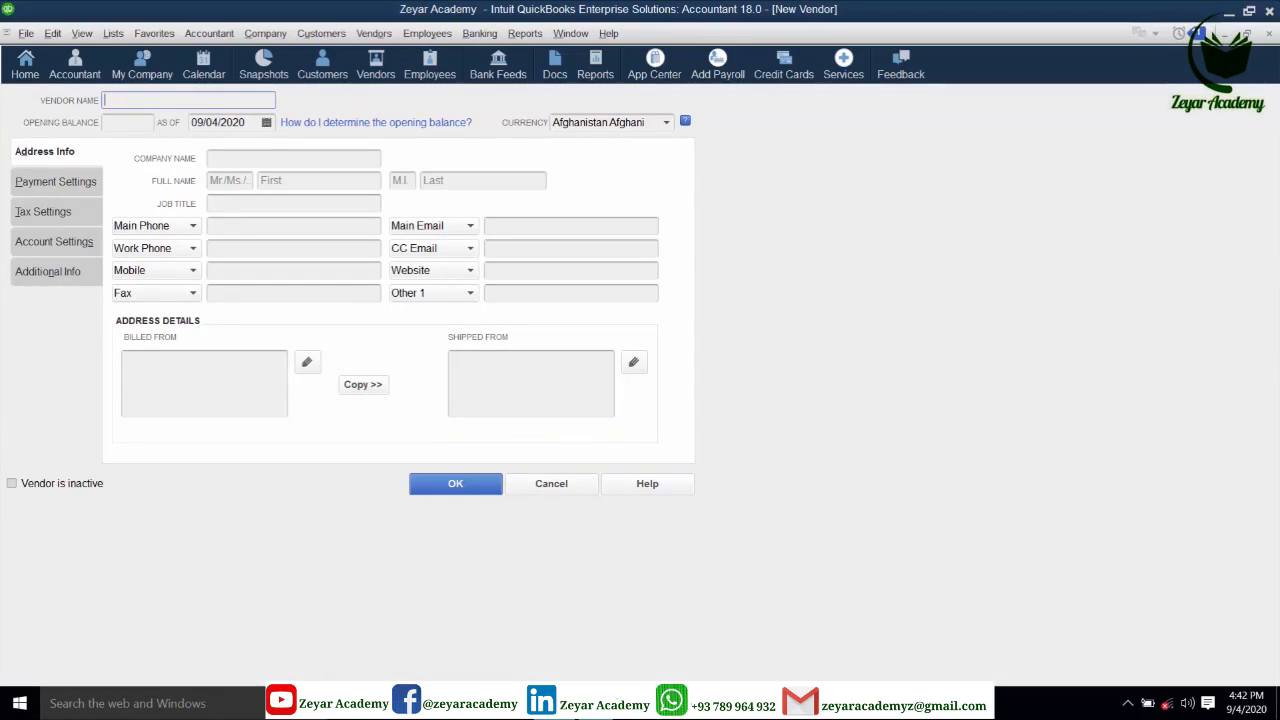
pyautogui.write('Basir')
pyautogui.click(666, 123)
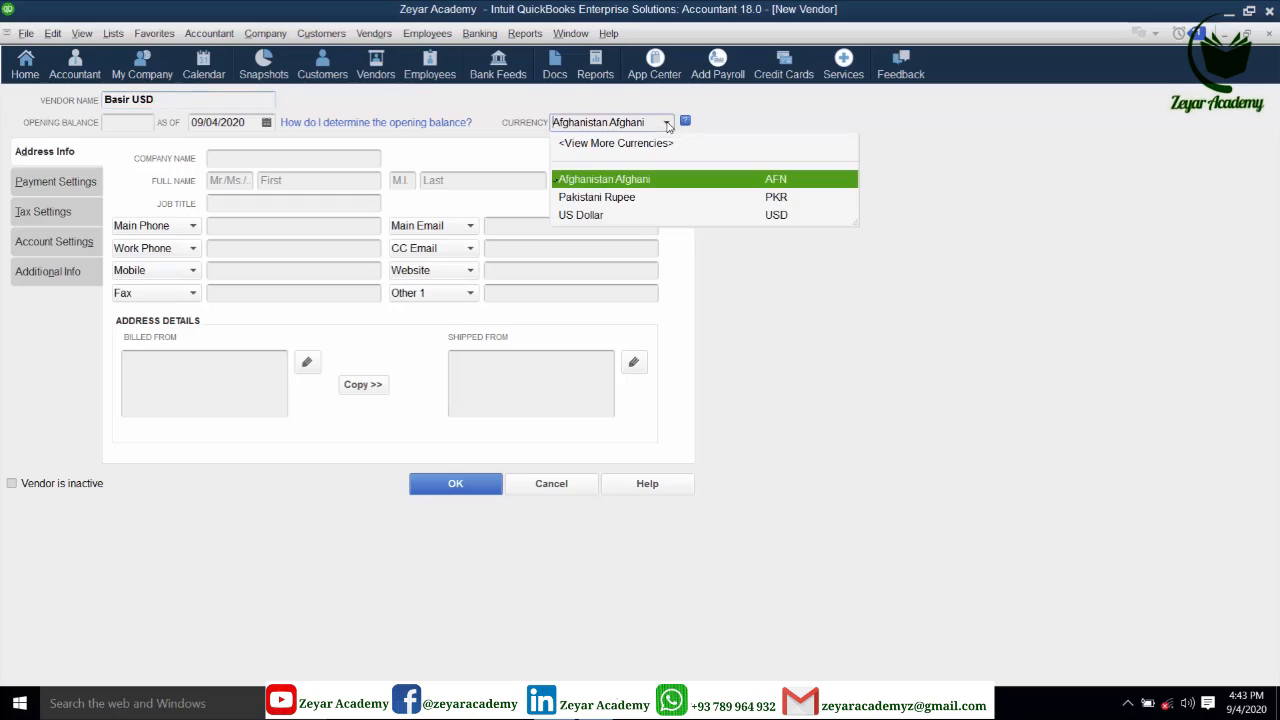
pyautogui.click(593, 216)
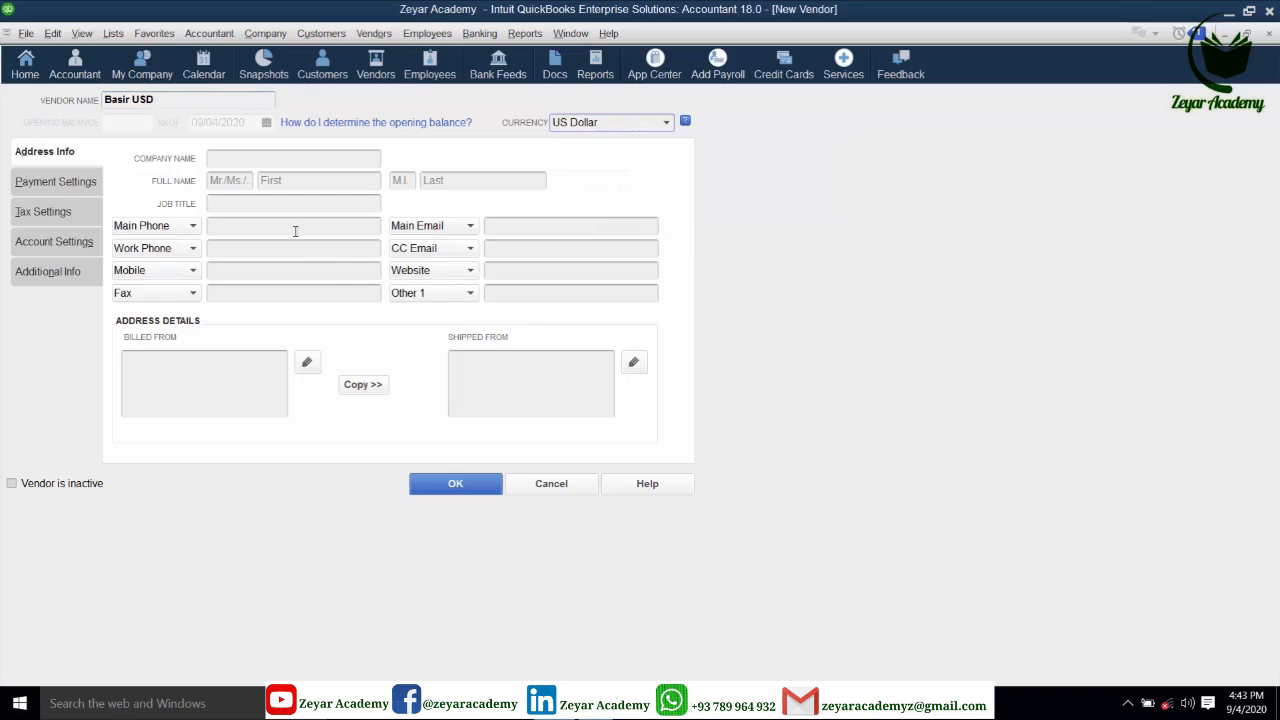
pyautogui.click(248, 267)
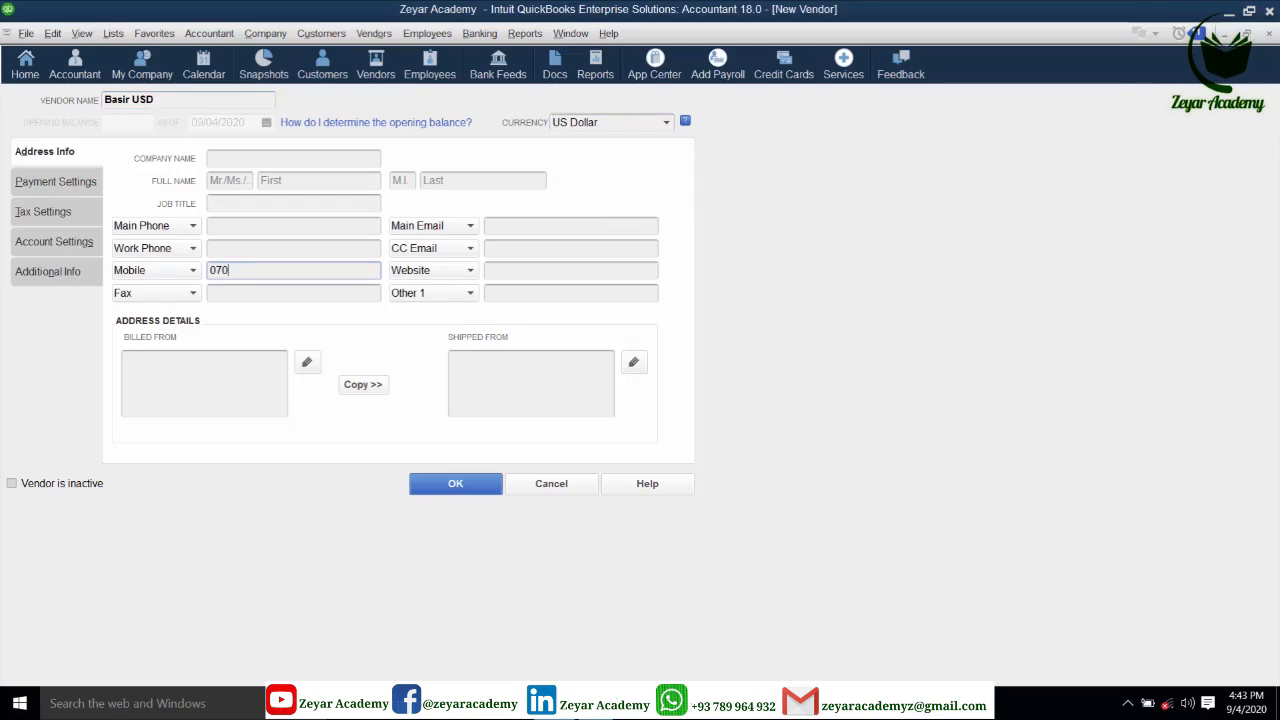
pyautogui.click(457, 489)
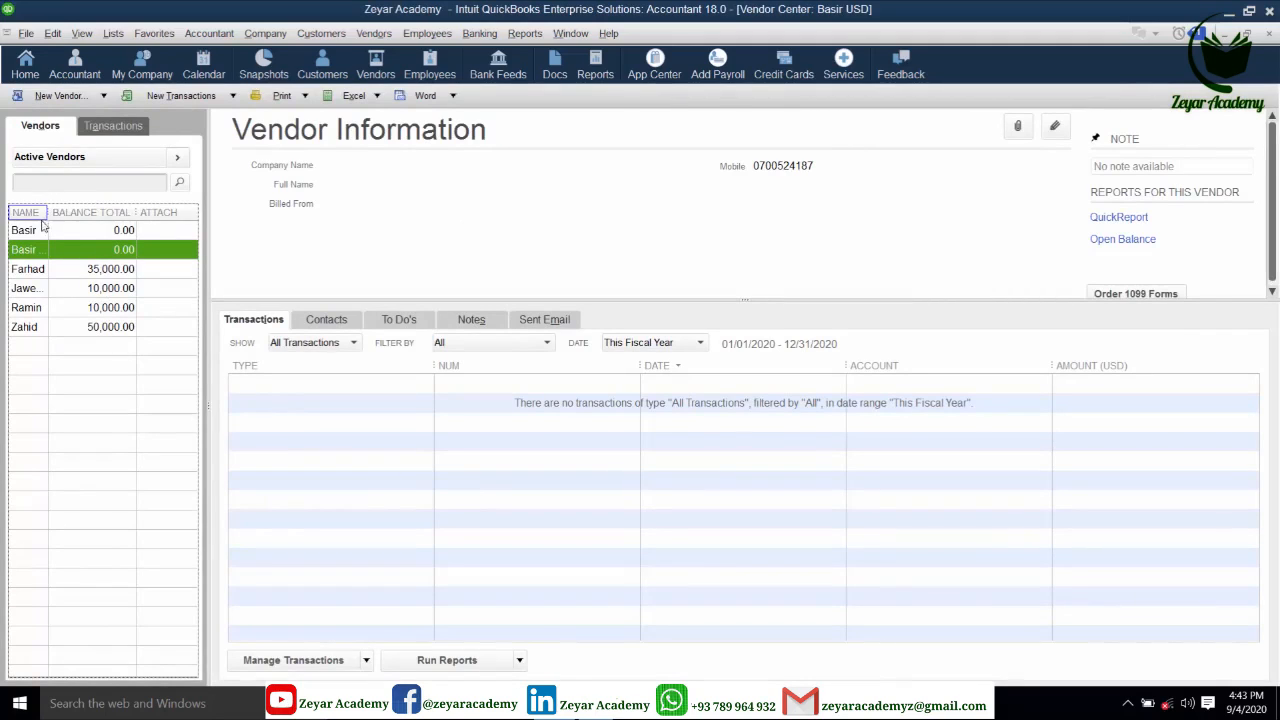
# - Drag the vendor Name column wider, then edit vendor Basir's name to Basir AFN
pyautogui.moveTo(51, 212); pyautogui.dragTo(80, 212)
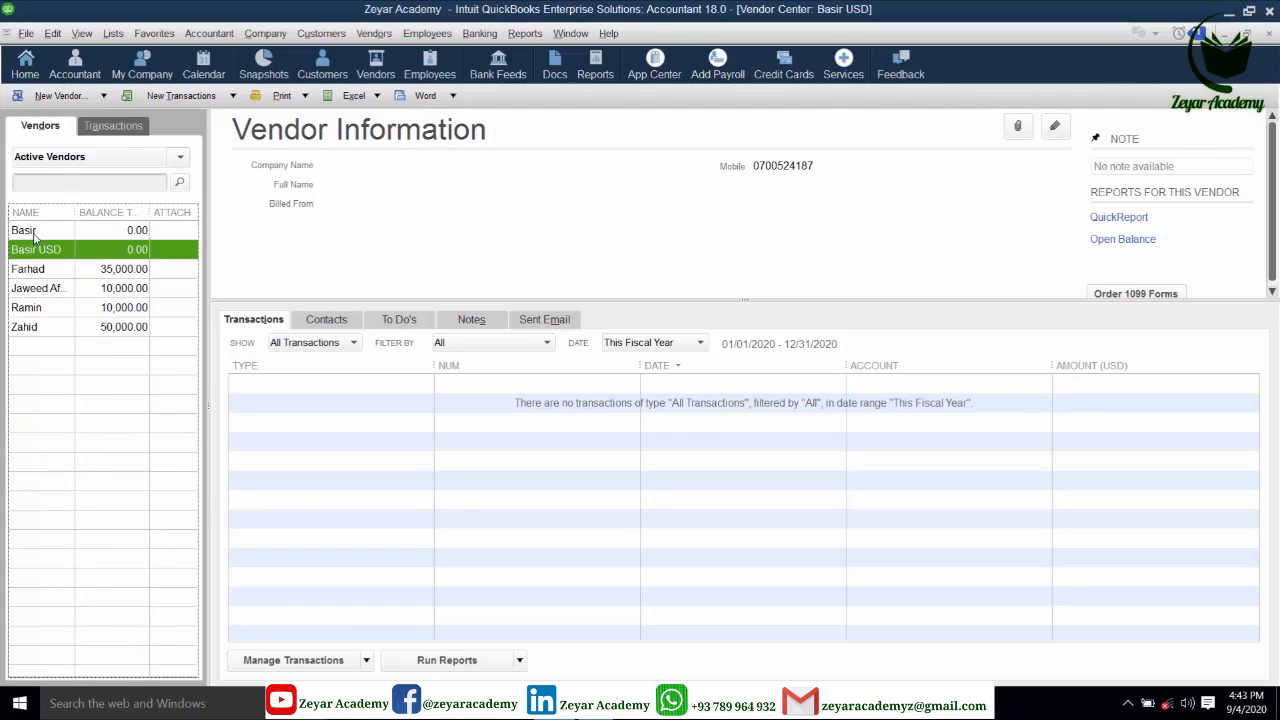
pyautogui.rightClick(43, 234)
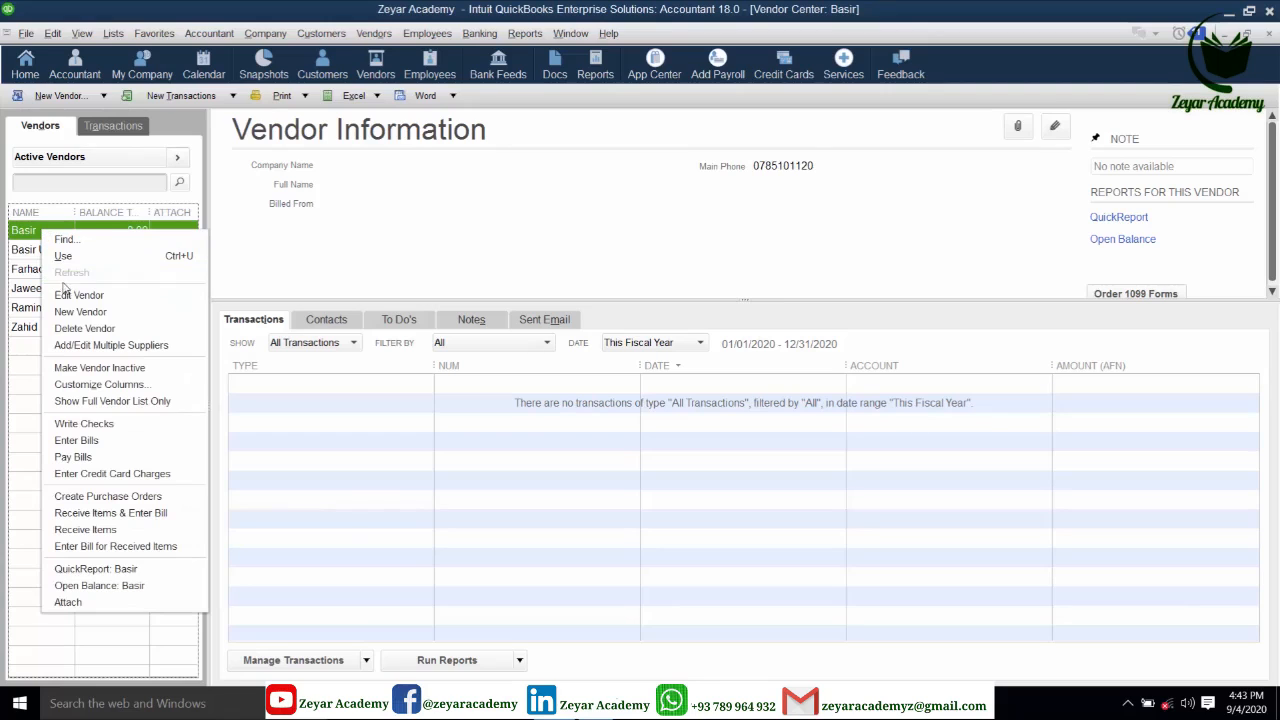
pyautogui.click(66, 296)
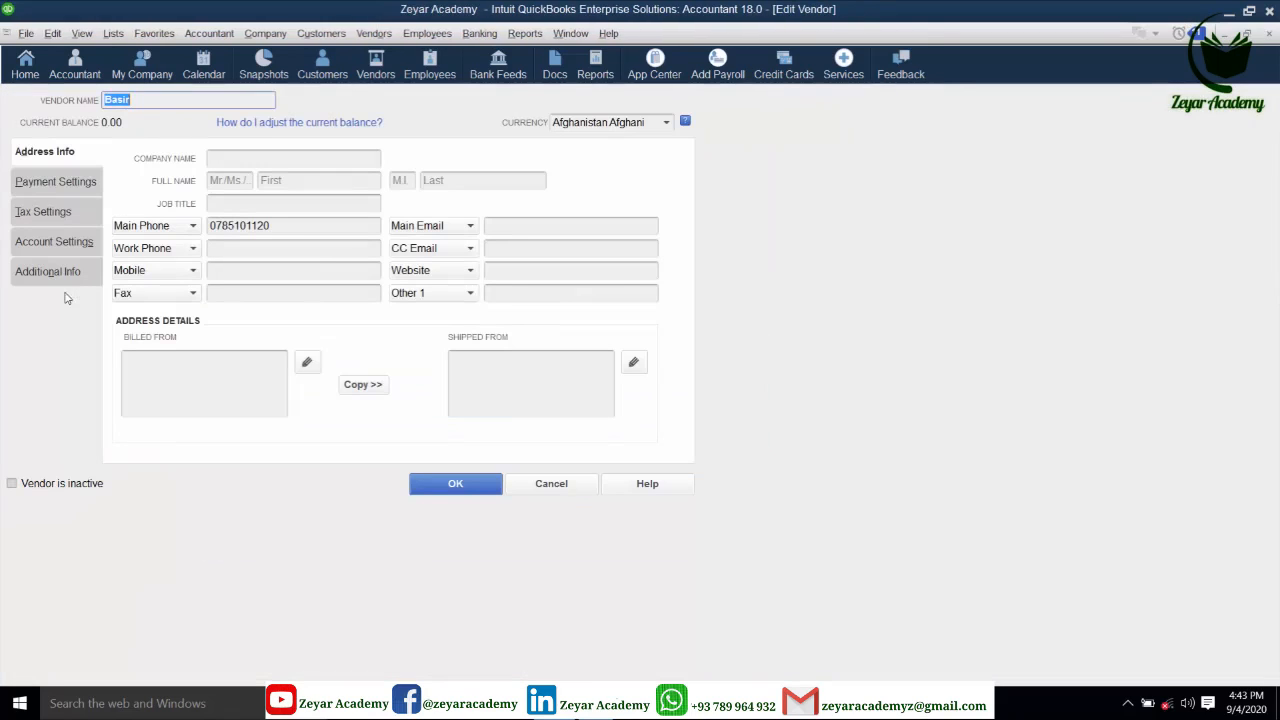
pyautogui.click(160, 100)
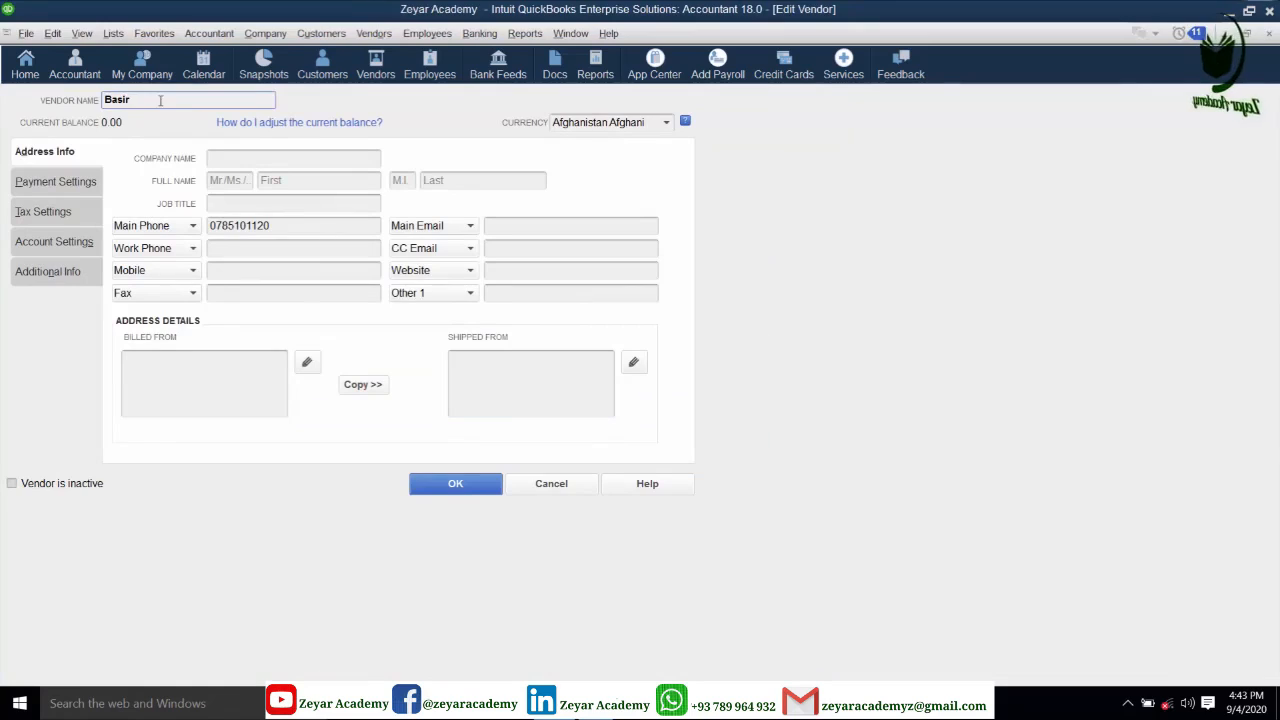
pyautogui.write('AFN')
pyautogui.click(466, 485)
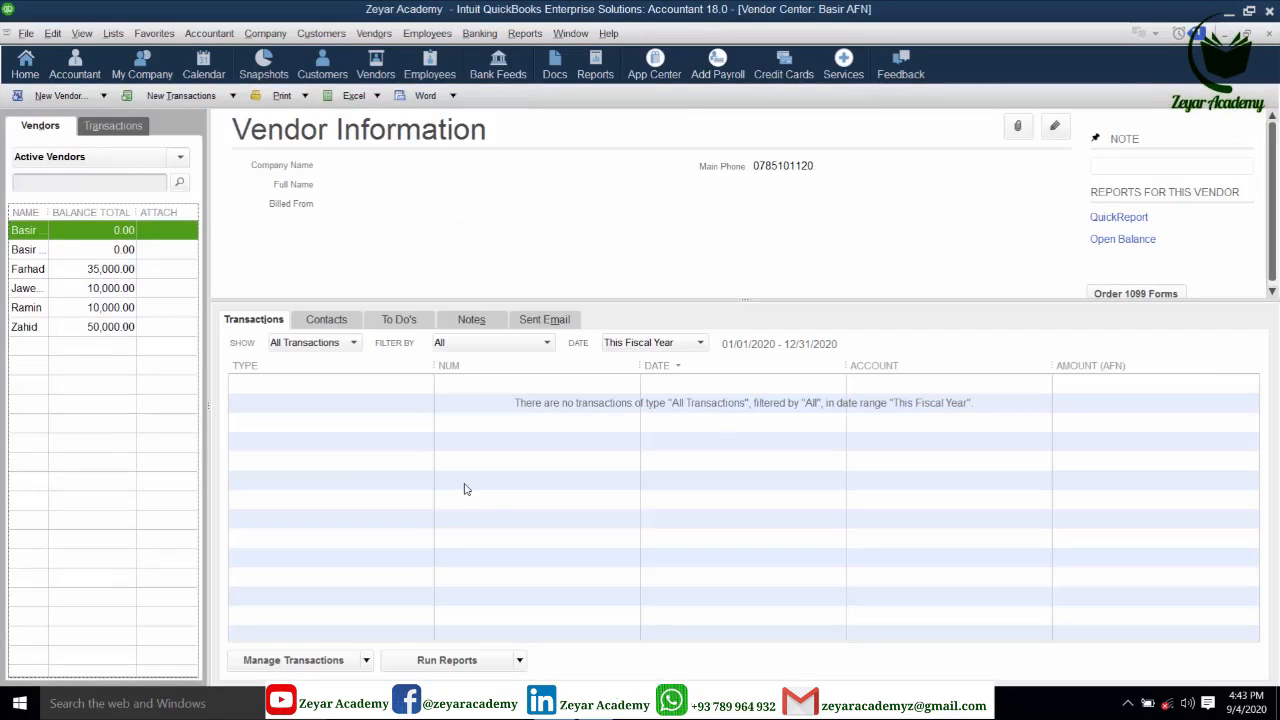